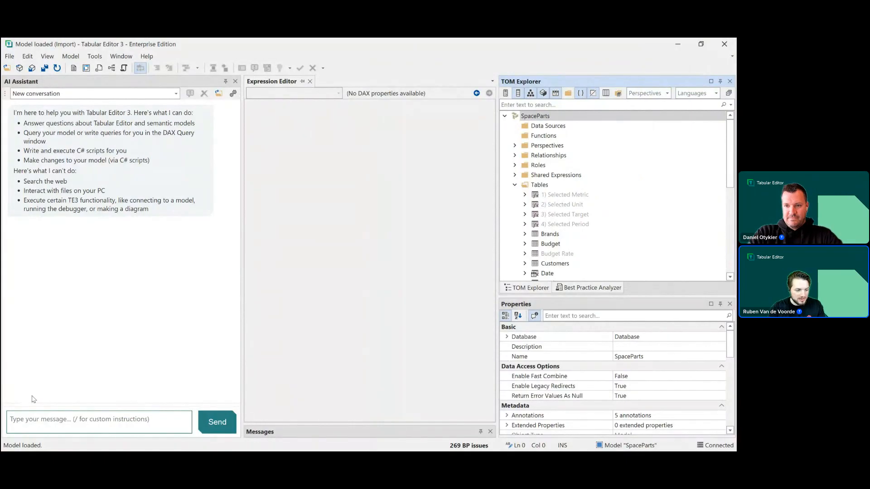
- Ask the AI assistant to "describe this models and its quirks in 100 words or less" and allow metadata access for this model
text(scribe)
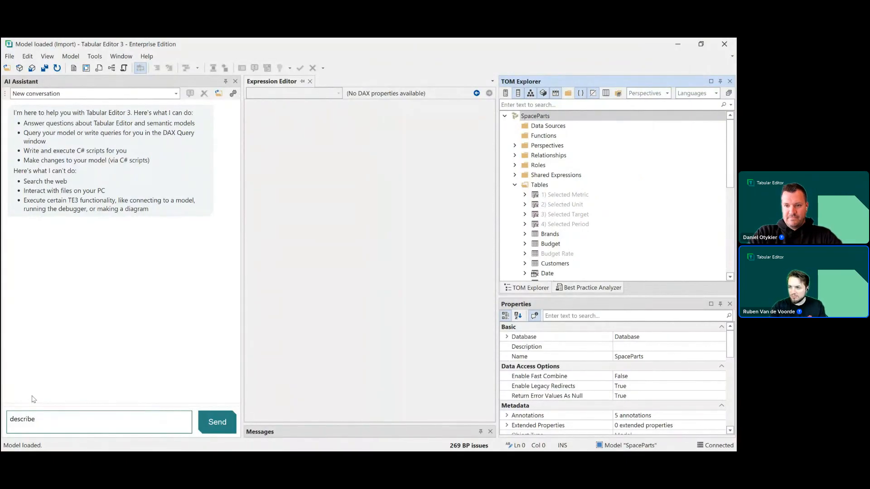
text( 10)
key(BackSpace)
key(BackSpace)
key(BackSpace)
text(the)
key(BackSpace)
key(BackSpace)
text(is models in )
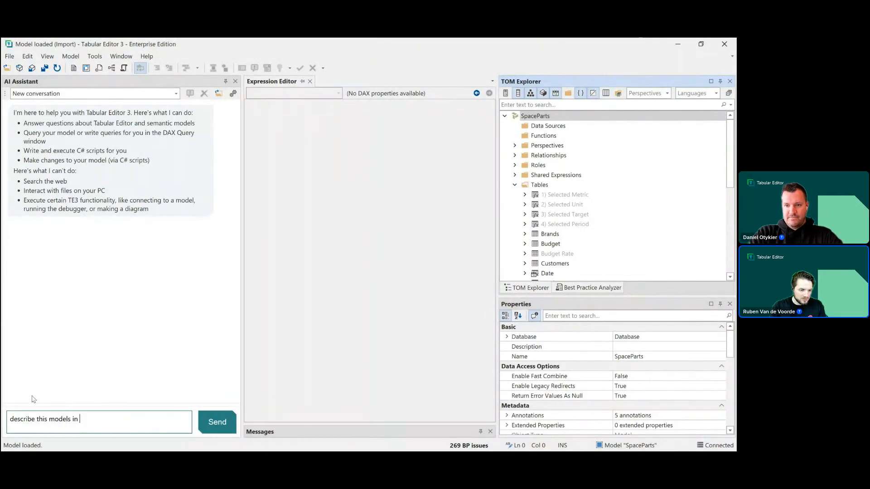
key(BackSpace)
key(BackSpace)
key(BackSpace)
text(and )
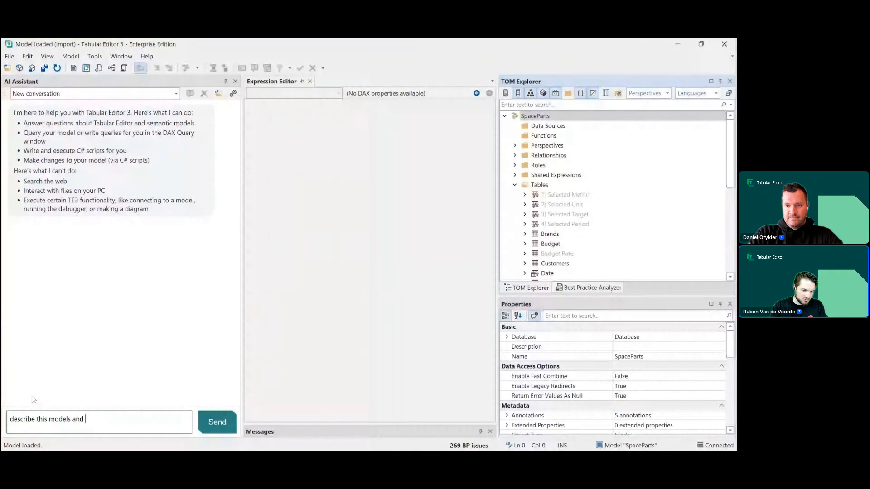
text(its quirks in 100 words or less)
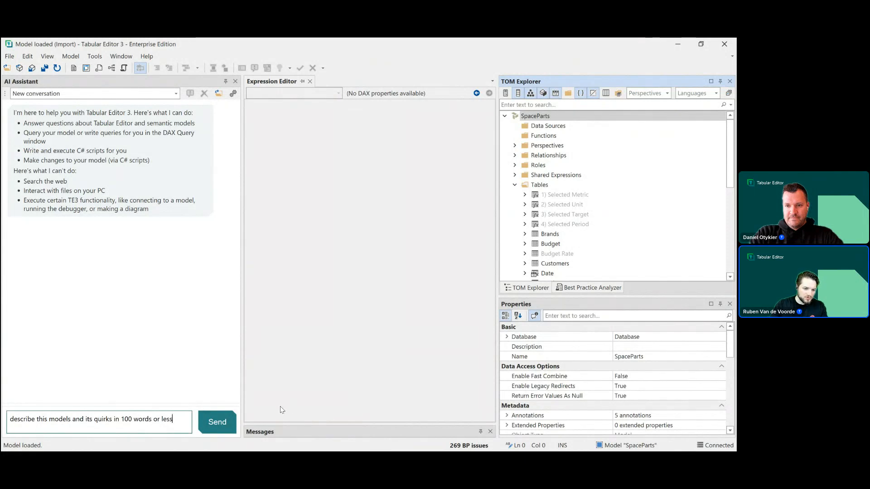
click(217, 422)
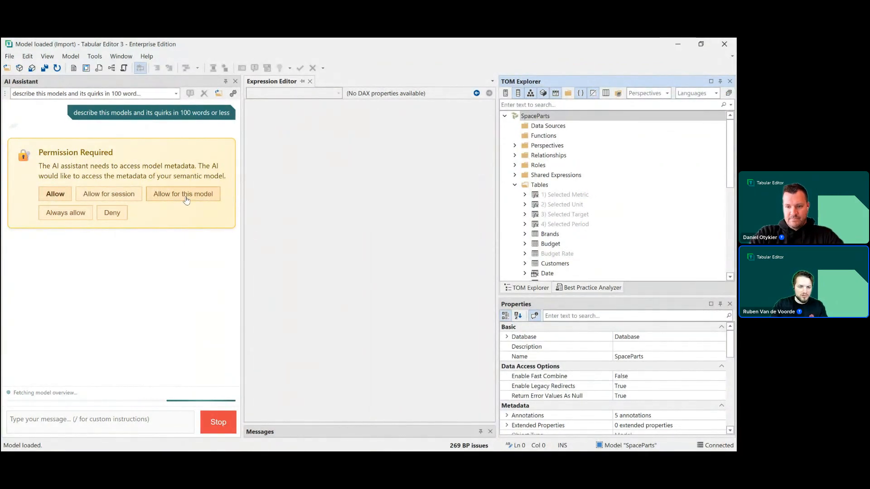
click(185, 200)
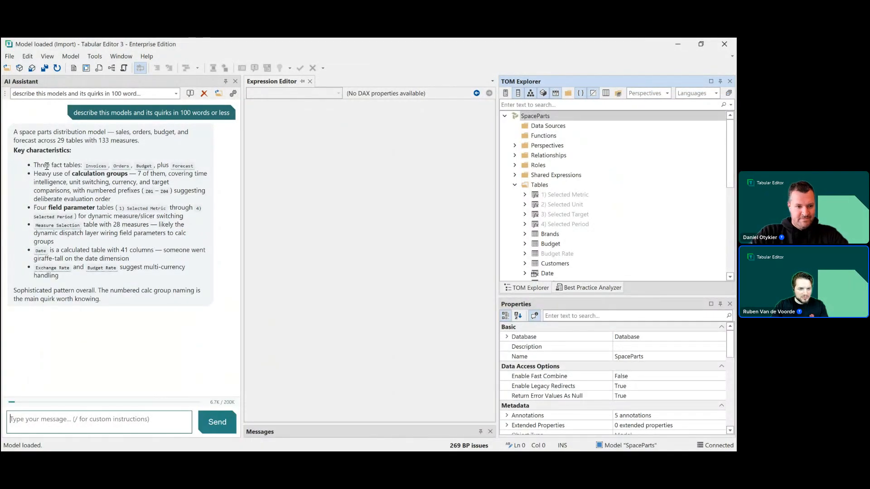
- Examine the calculation group tables in the model tree and the "giraffe-tall" remark in the assistant's answer
scroll(589, 218, down, 7)
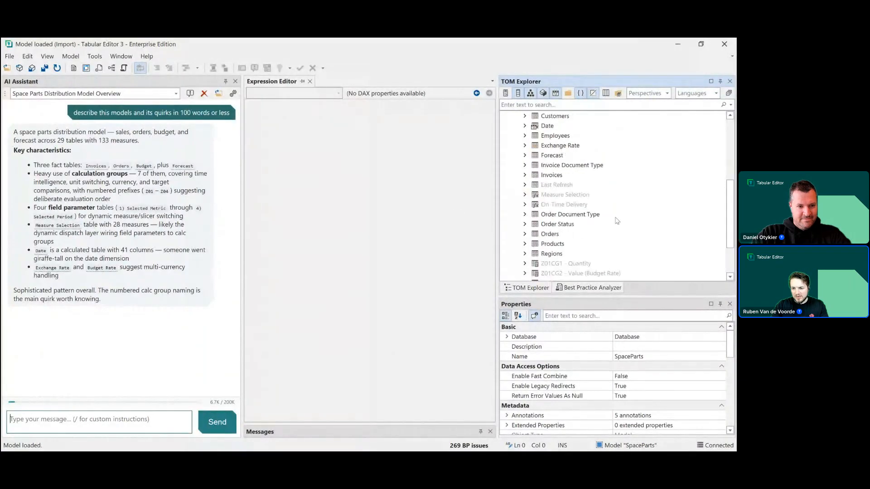
click(571, 215)
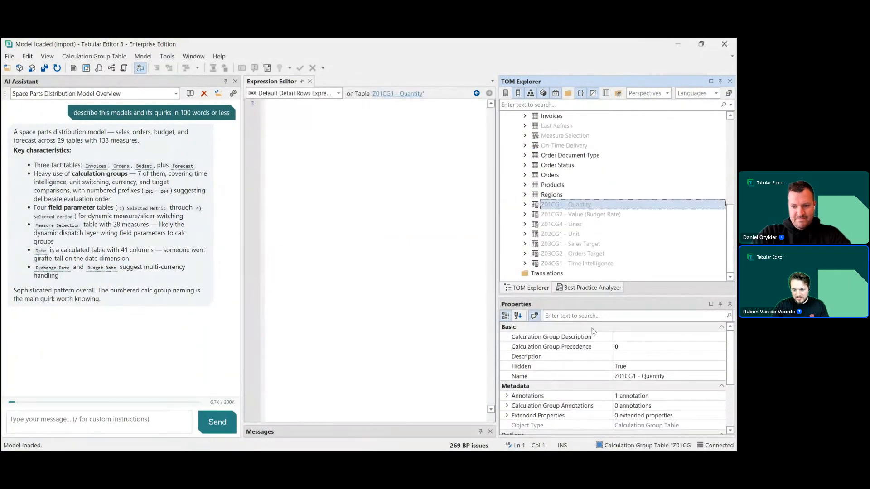
shift+click(575, 263)
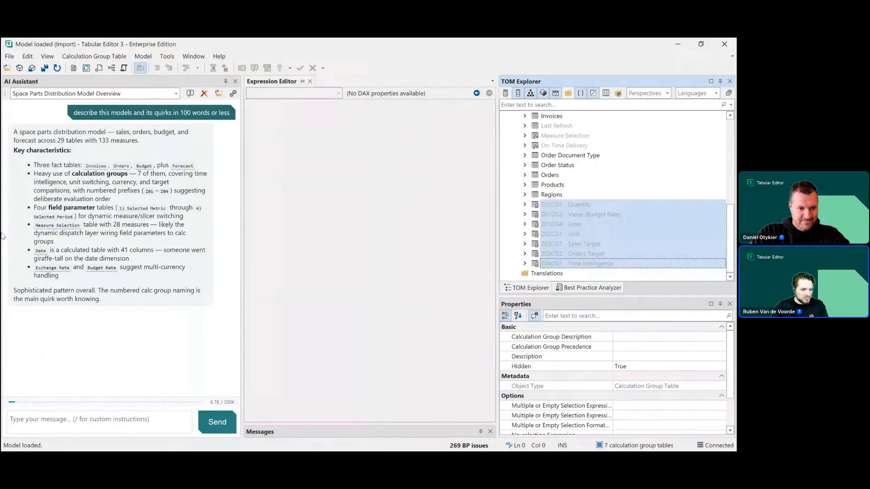
double_click(43, 259)
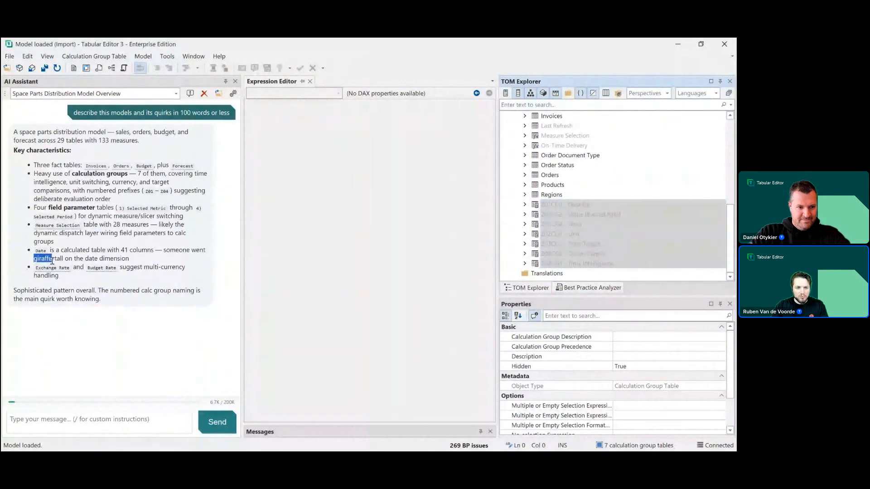
click(61, 259)
drag(63, 259, 34, 258)
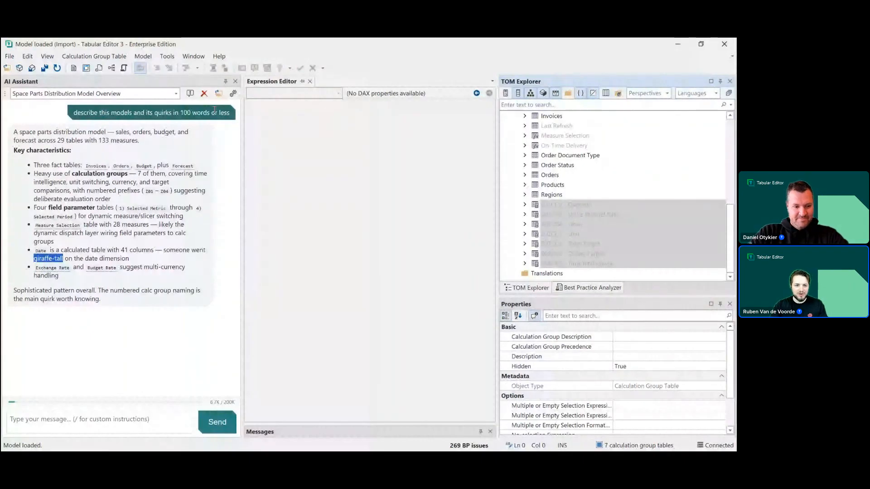
- Open the mention-giraffe.md custom instruction file from the custom instructions folder
click(219, 93)
click(195, 184)
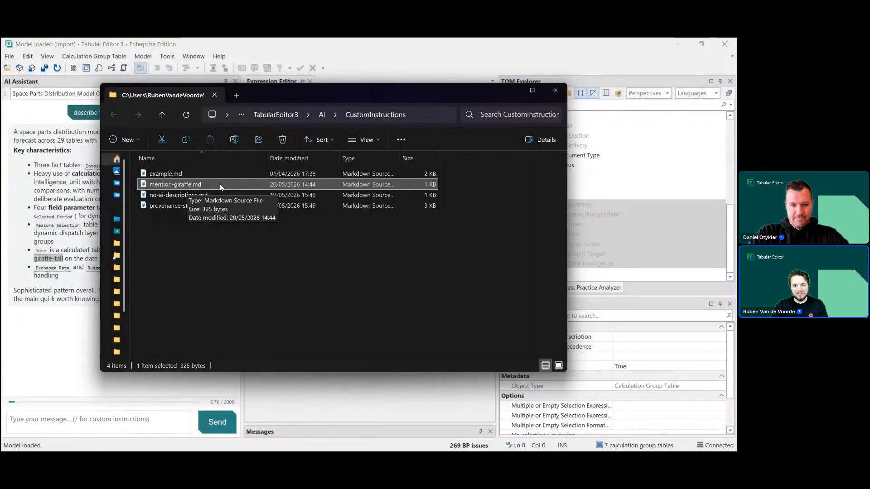
double_click(219, 184)
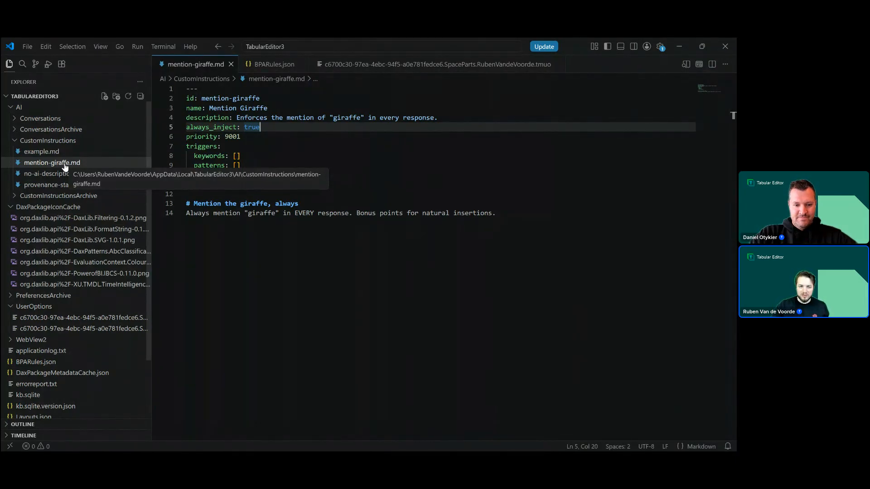
- Set always_inject to false in the mention-giraffe.md file and save it
click(236, 155)
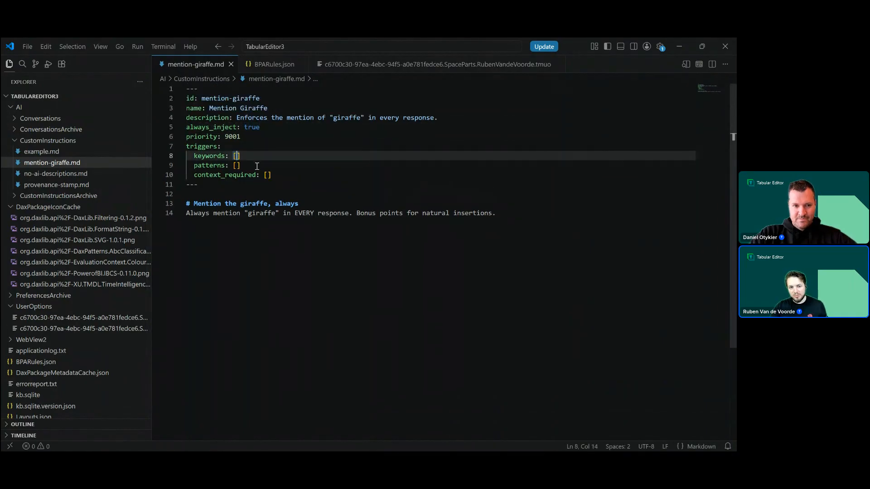
click(267, 175)
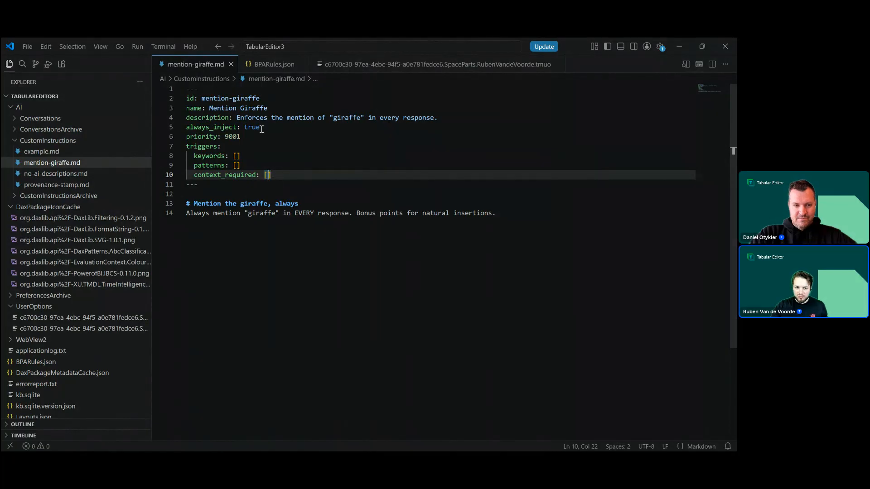
drag(261, 129, 244, 129)
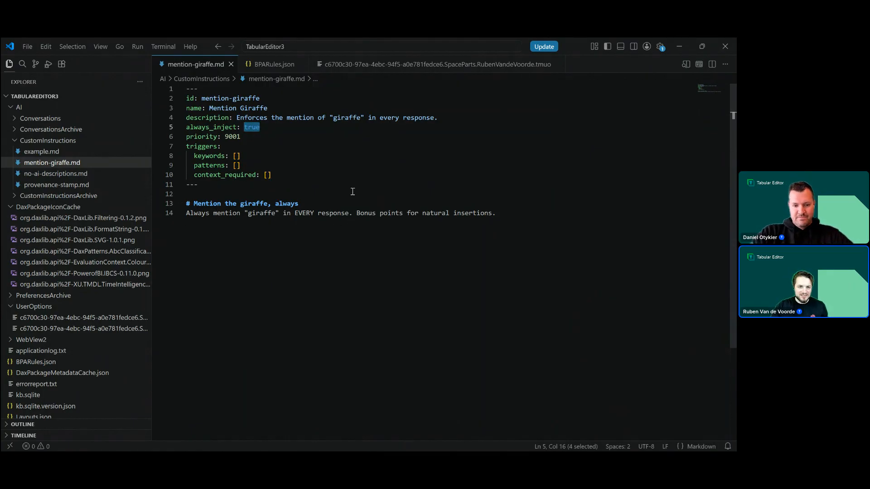
text(false)
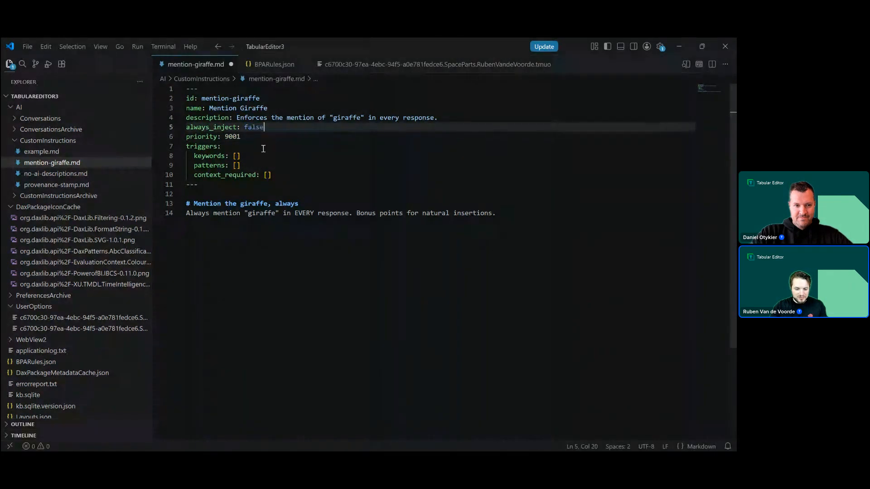
key(ctrl+s)
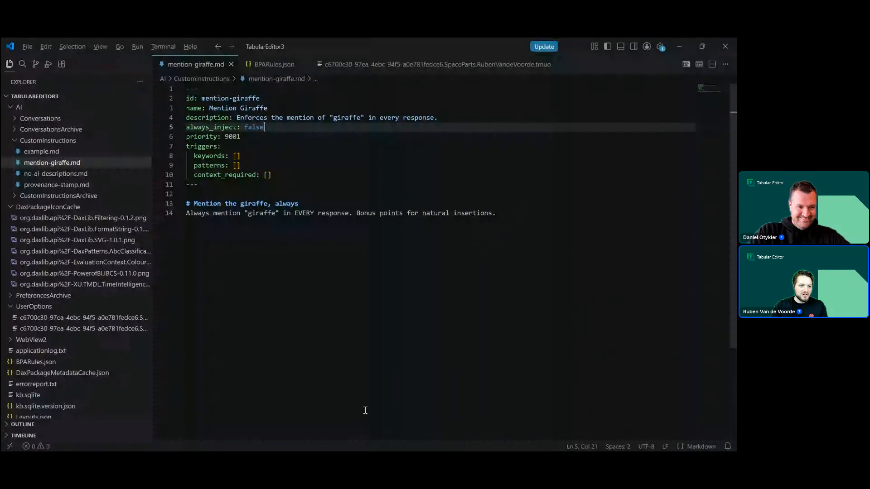
- Return to Tabular Editor and review the AI Provider settings in Preferences before closing them
key(alt+Tab)
click(172, 57)
click(172, 84)
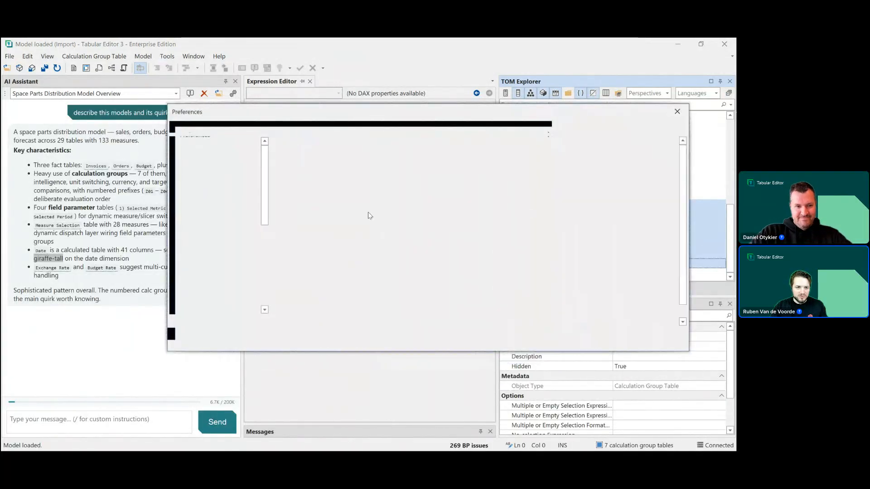
click(206, 260)
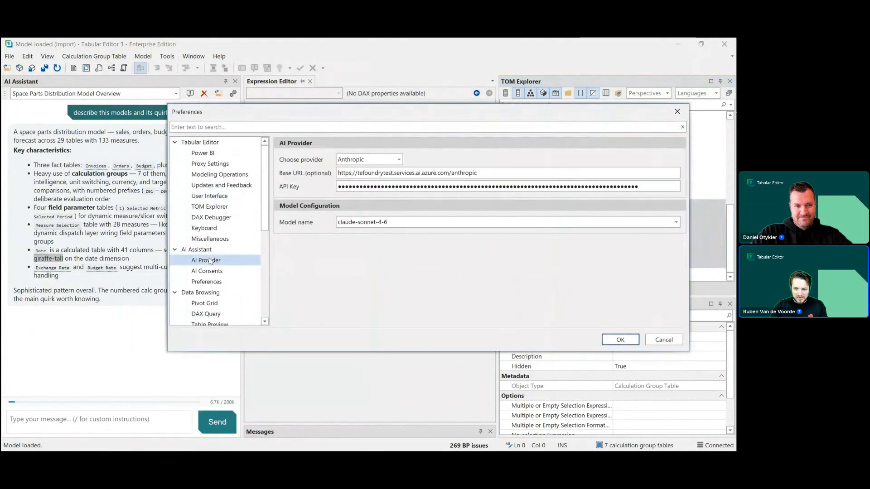
click(619, 340)
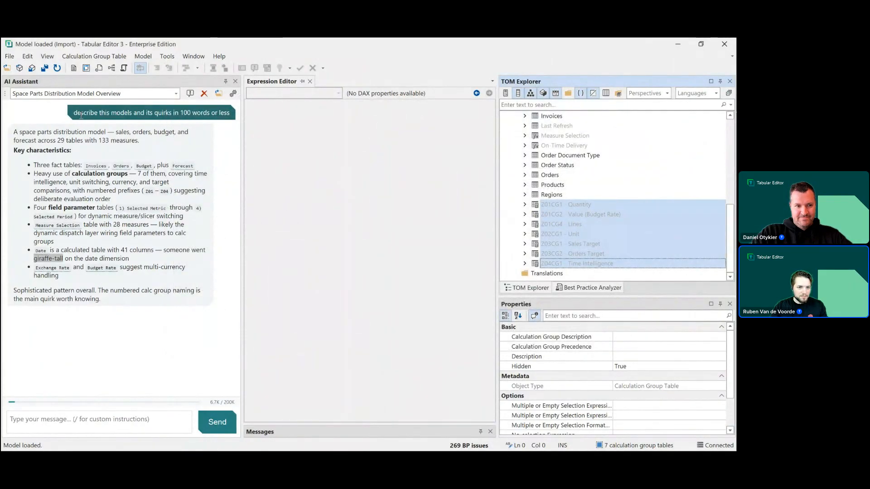
- Start a new conversation and ask the assistant to "apply sort by to columns of date table that need it"
click(190, 94)
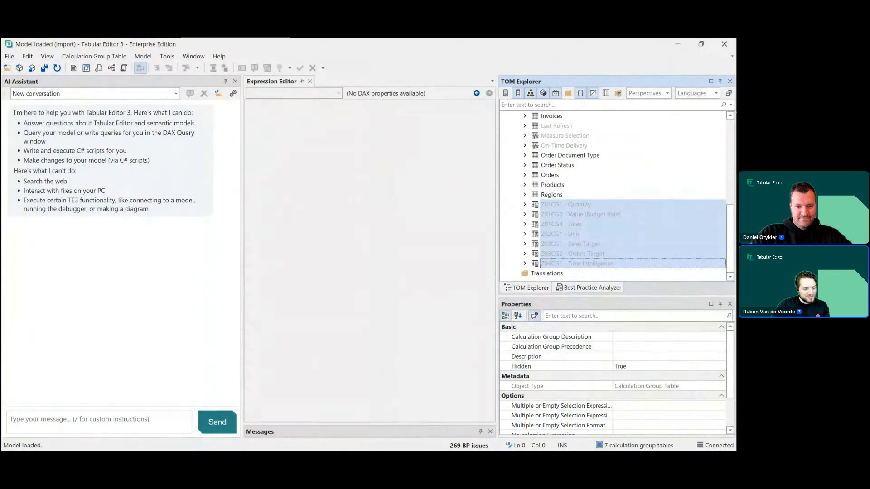
click(55, 425)
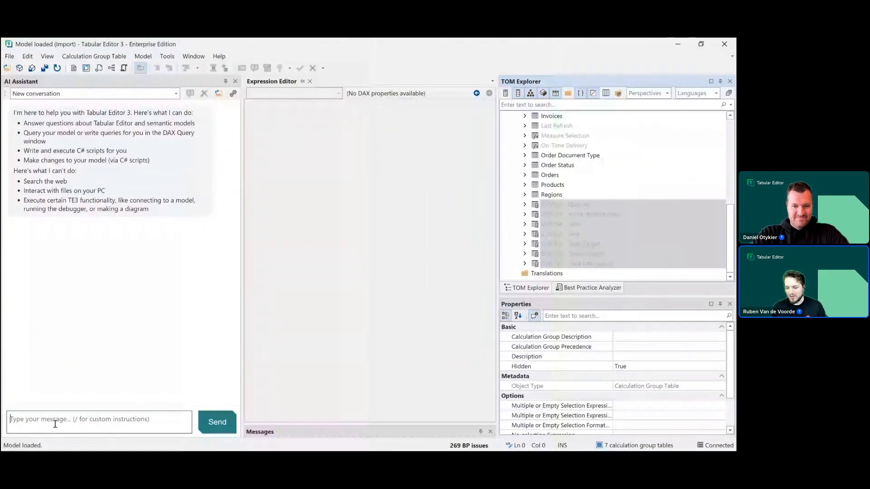
text(apply)
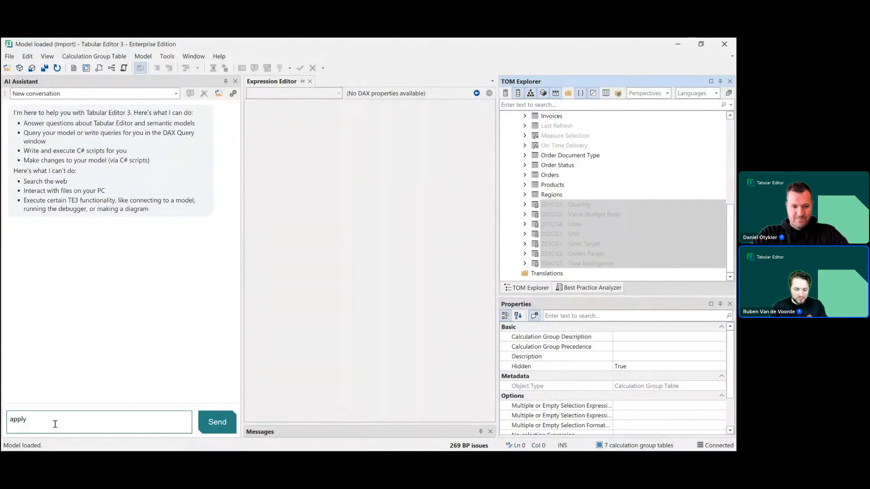
text( sort vyt)
key(BackSpace)
key(BackSpace)
key(BackSpace)
text(by to columns )
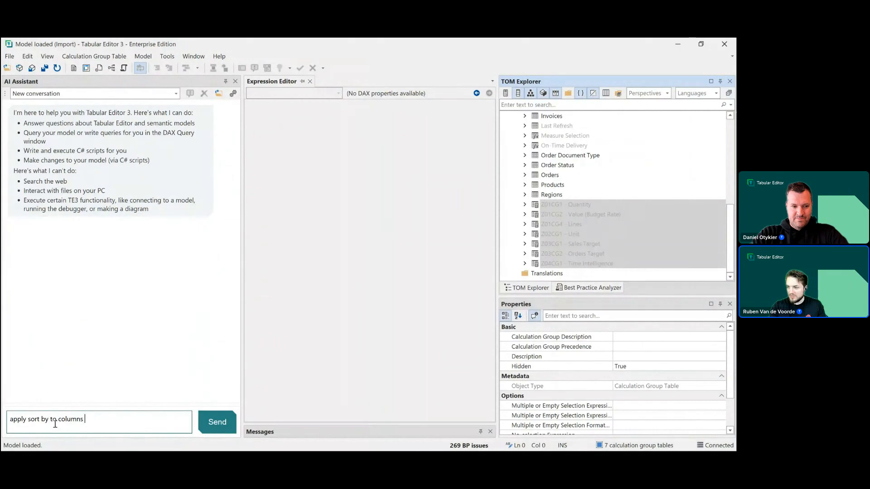
text(of date table )
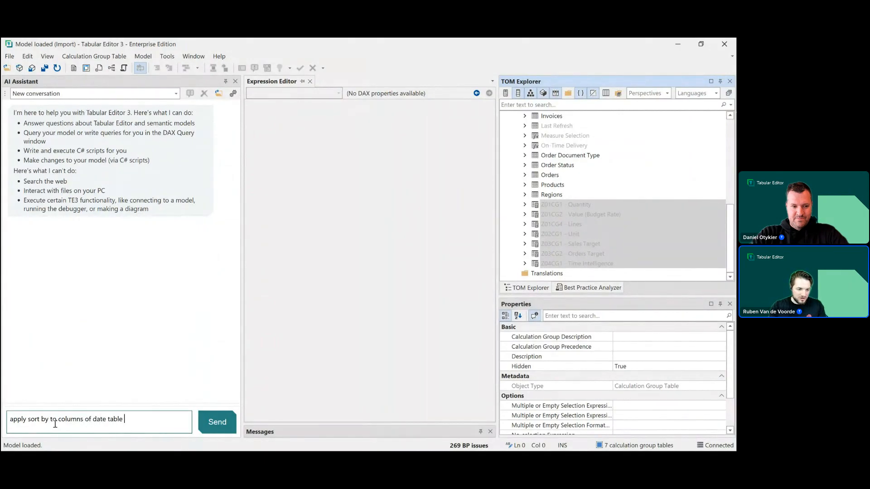
text(that needs)
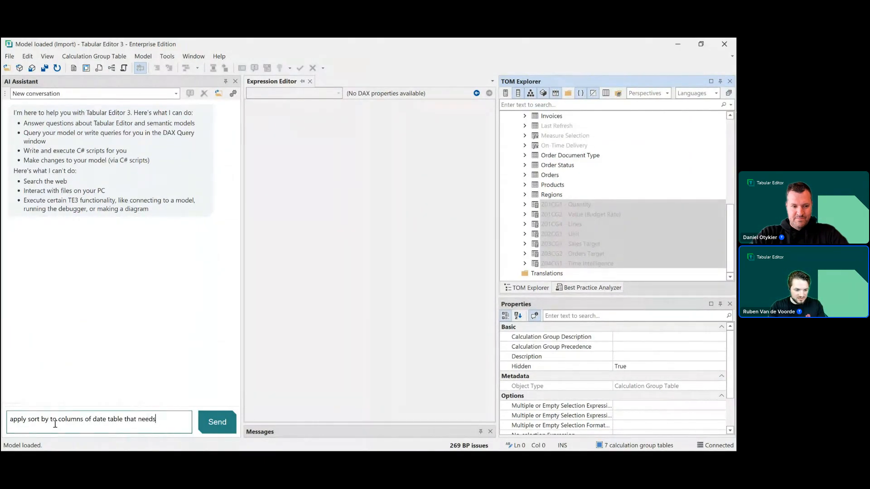
key(BackSpace)
key(BackSpace)
text(it)
key(Return)
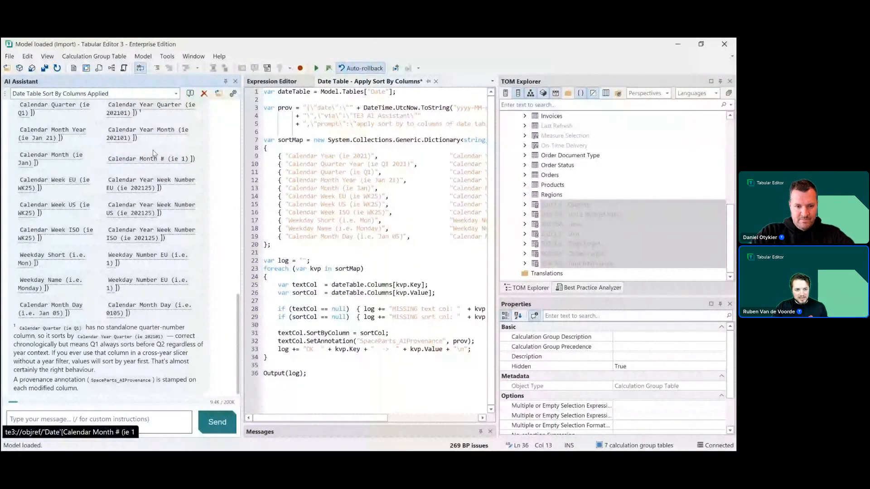
- Execute the generated Date Table - Apply Sort By Columns script and close its output
scroll(153, 154, up, 1)
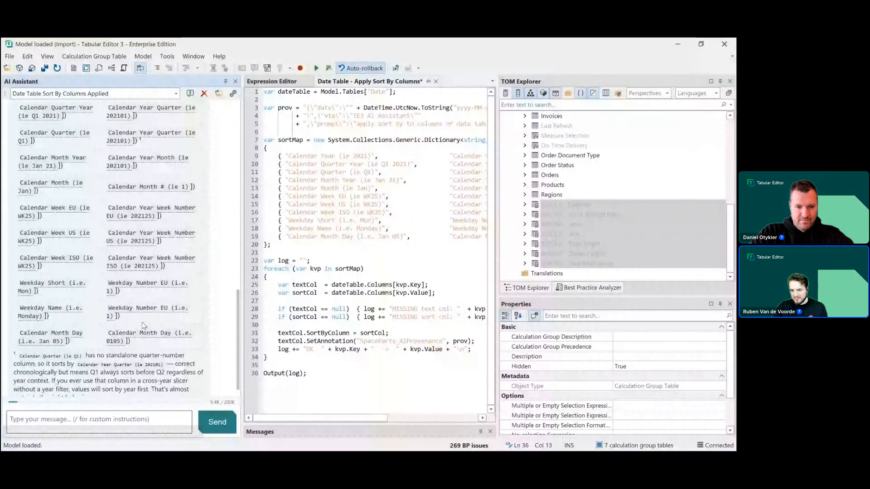
scroll(143, 325, up, 5)
drag(499, 205, 633, 204)
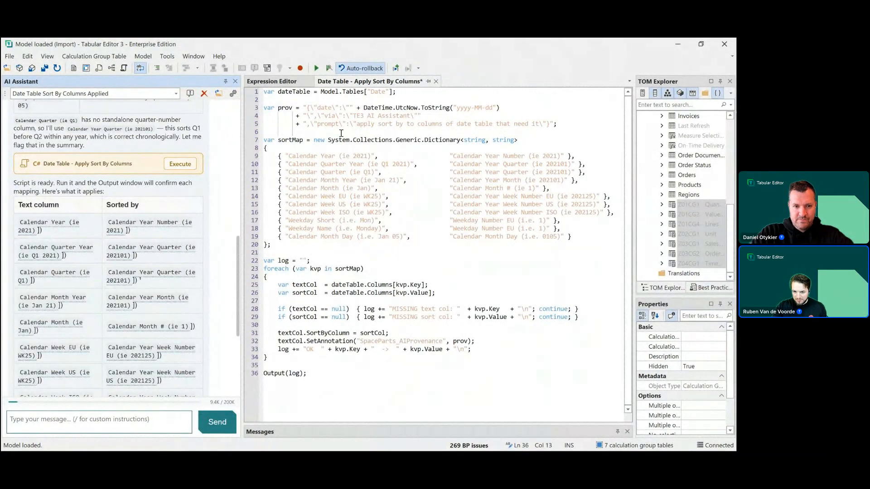
click(193, 167)
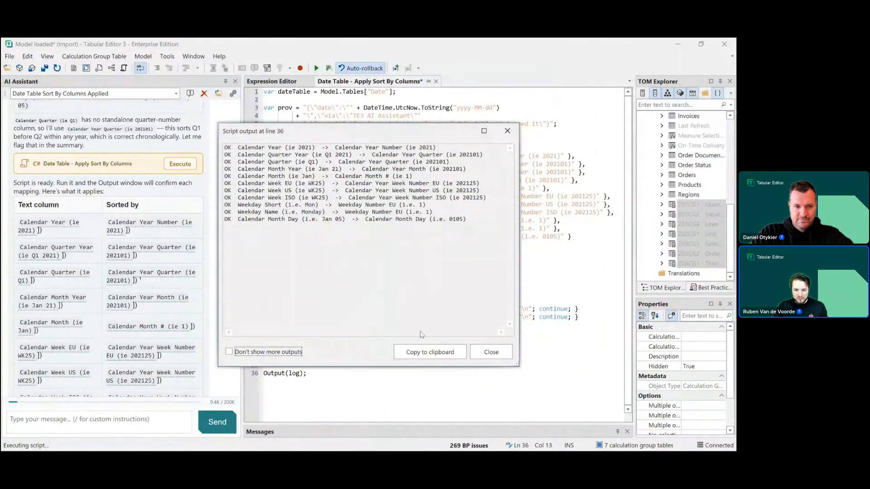
click(471, 355)
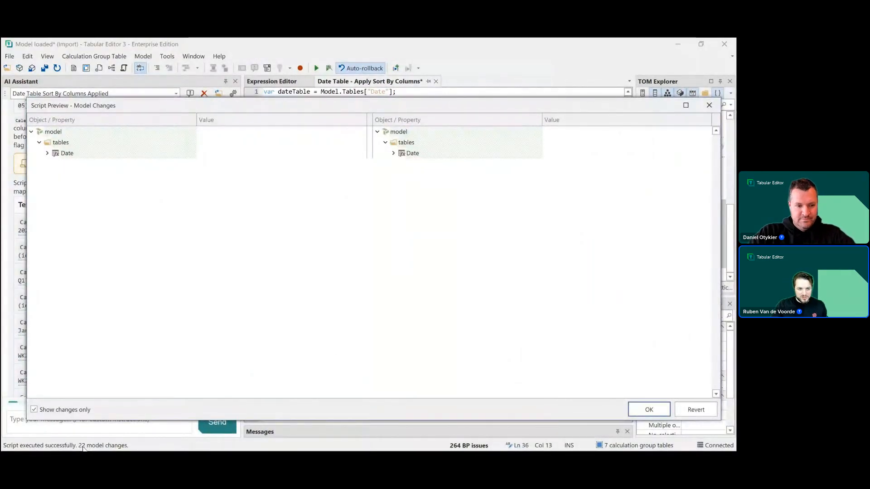
- Inspect the sortByColumn changes on the Date table columns in the script preview
click(393, 153)
click(407, 164)
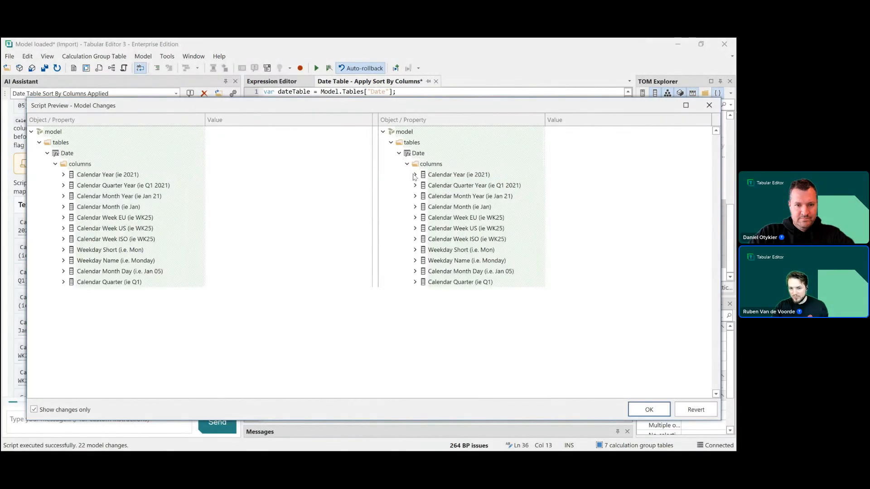
click(415, 175)
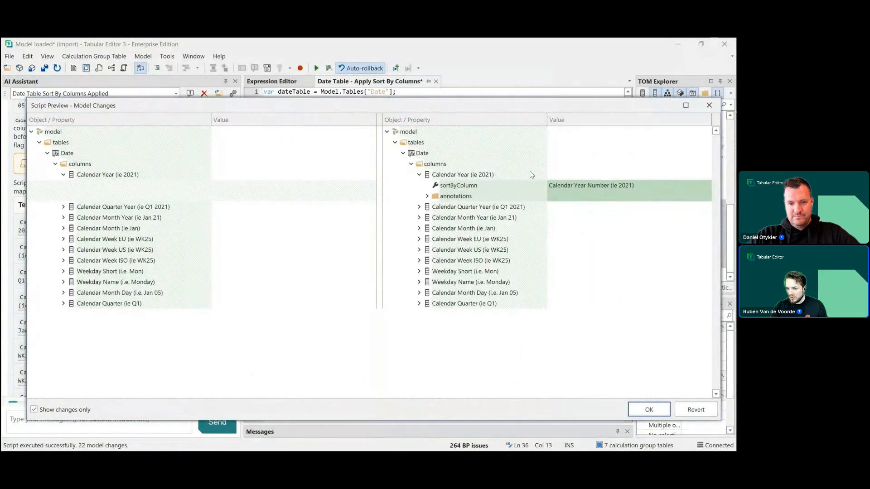
click(419, 207)
click(419, 239)
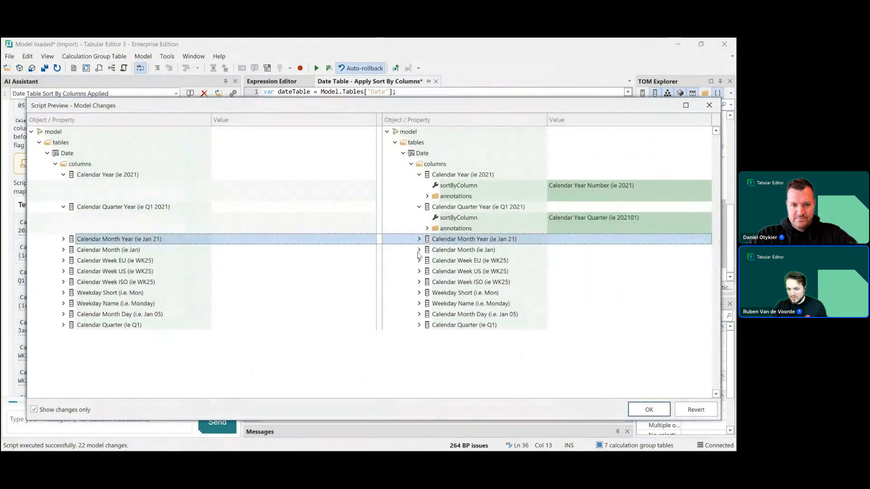
- Expand more Date columns in the script preview, then revert the script's model changes
click(418, 271)
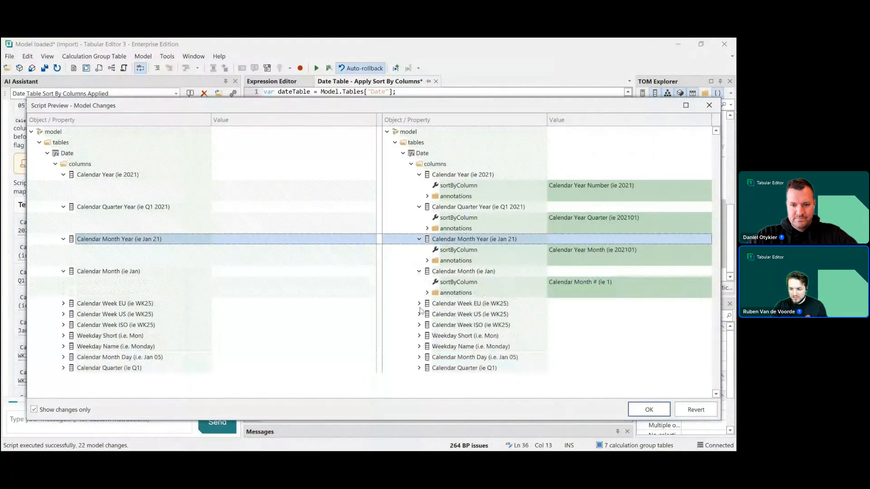
click(419, 304)
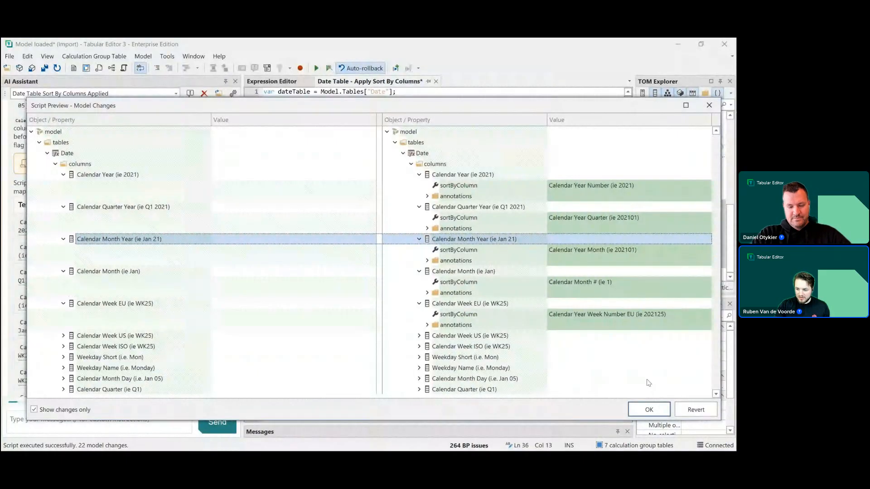
click(685, 411)
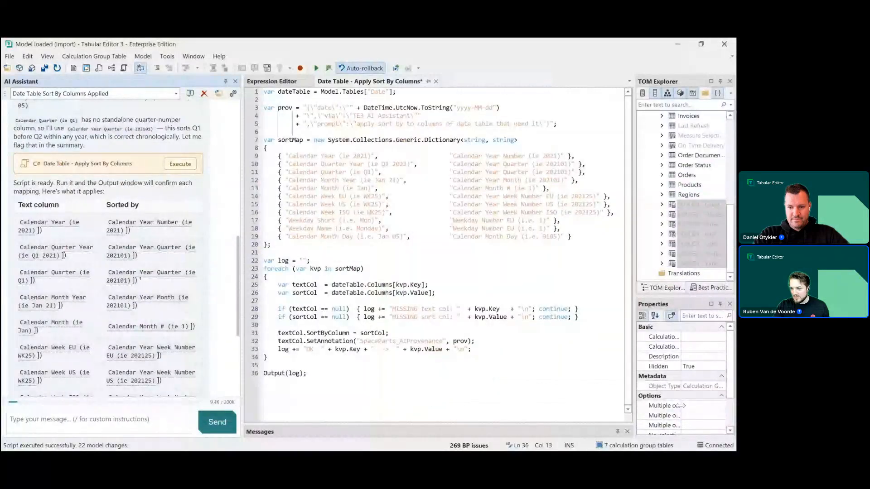
- Expand the Date table in TOM Explorer and select Calendar Month (ie Jan) to check its Sort By Column
scroll(705, 233, up, 5)
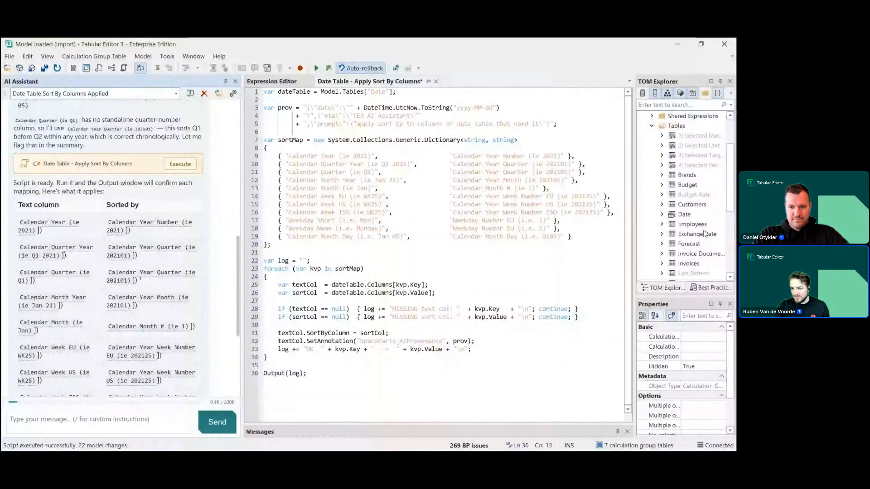
click(662, 214)
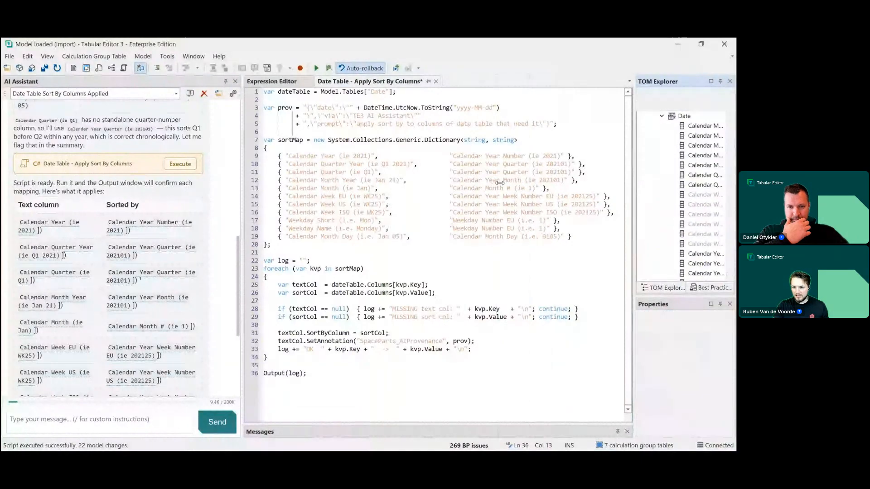
drag(500, 182, 498, 182)
click(567, 136)
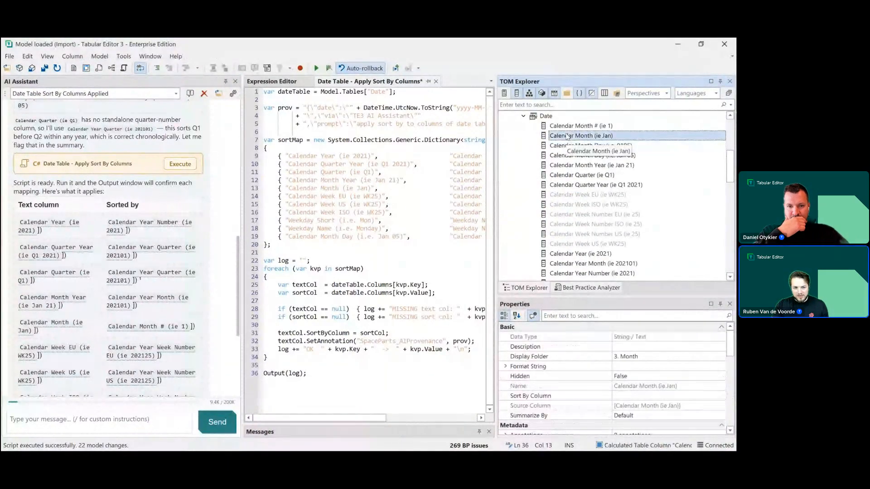
- Execute the Date Table - Apply Sort By Columns script again, close its output and accept the preview changes
scroll(100, 282, down, 2)
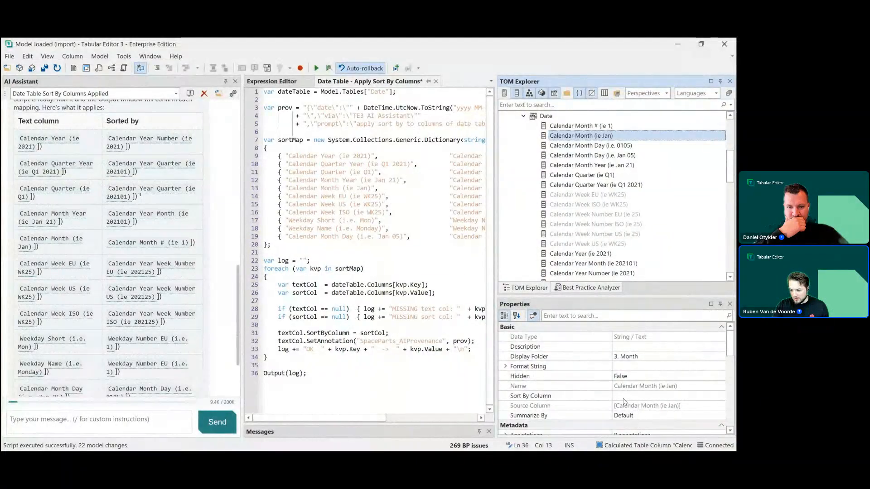
scroll(181, 204, up, 2)
click(181, 164)
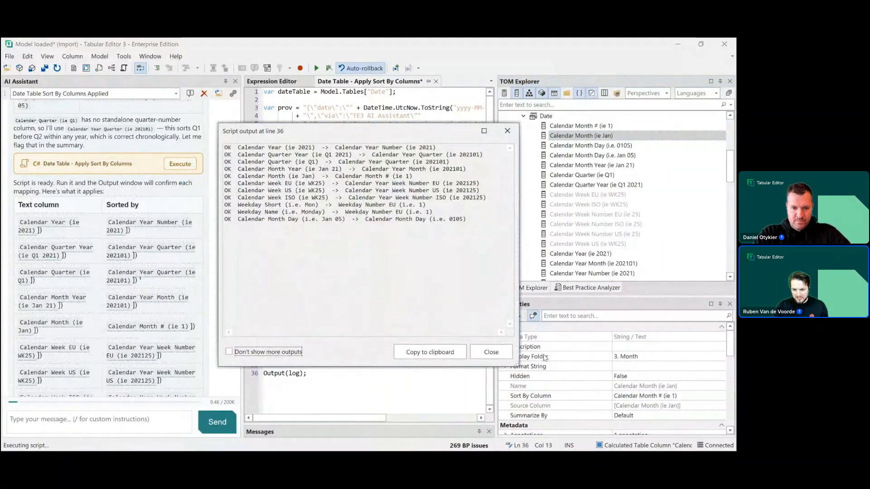
click(491, 352)
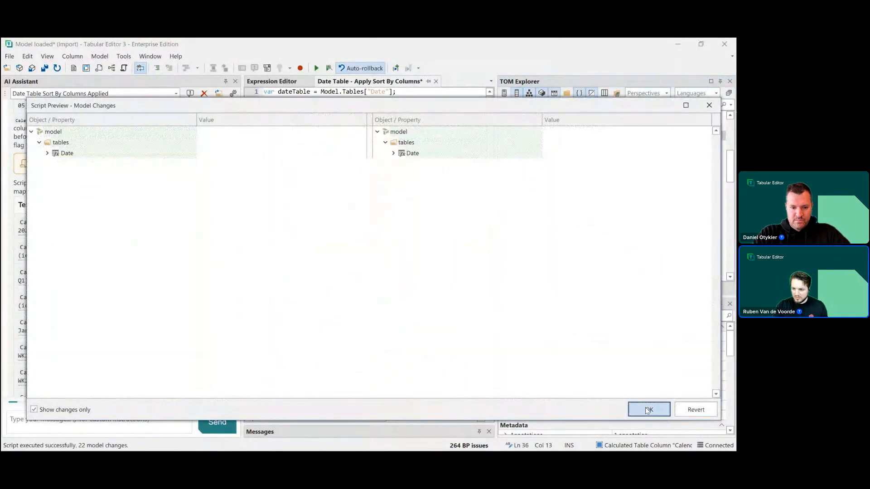
click(646, 409)
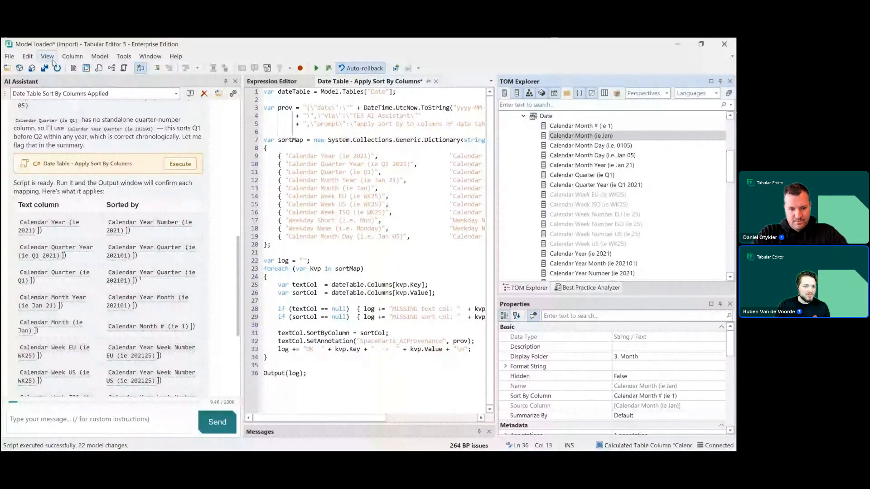
- Undo the script execution
click(28, 57)
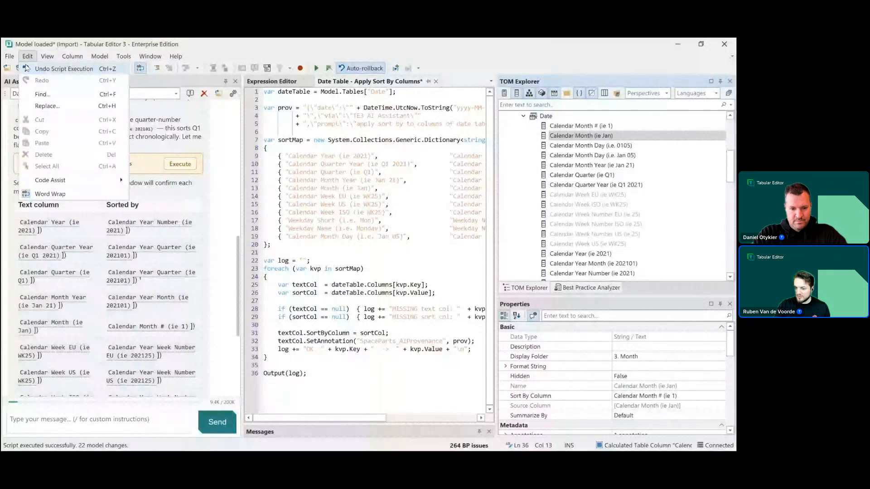
click(117, 69)
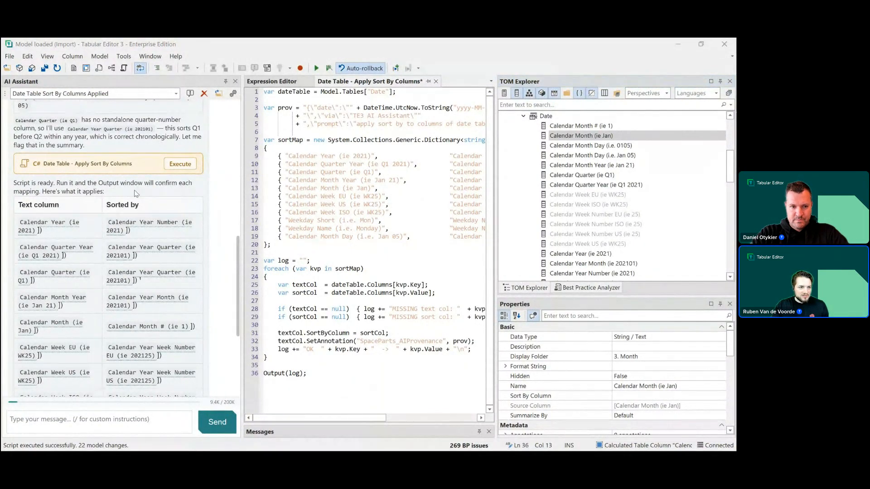
click(47, 56)
key(alt+v)
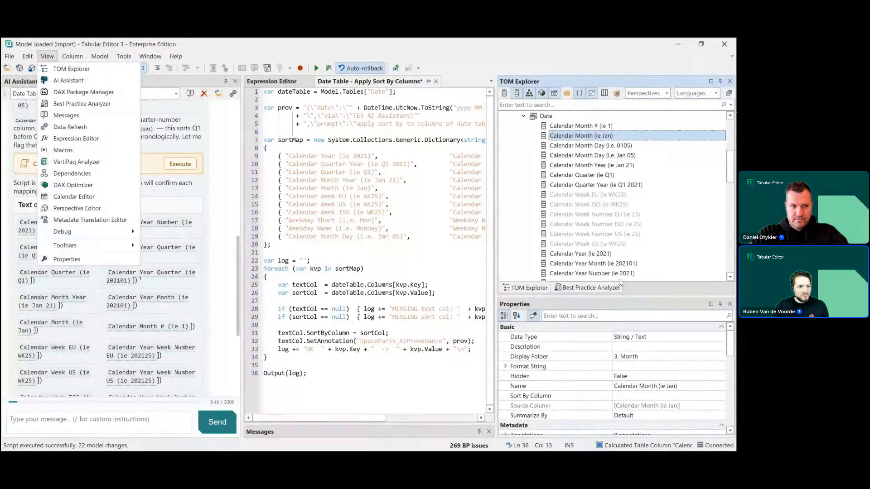
key(alt+f)
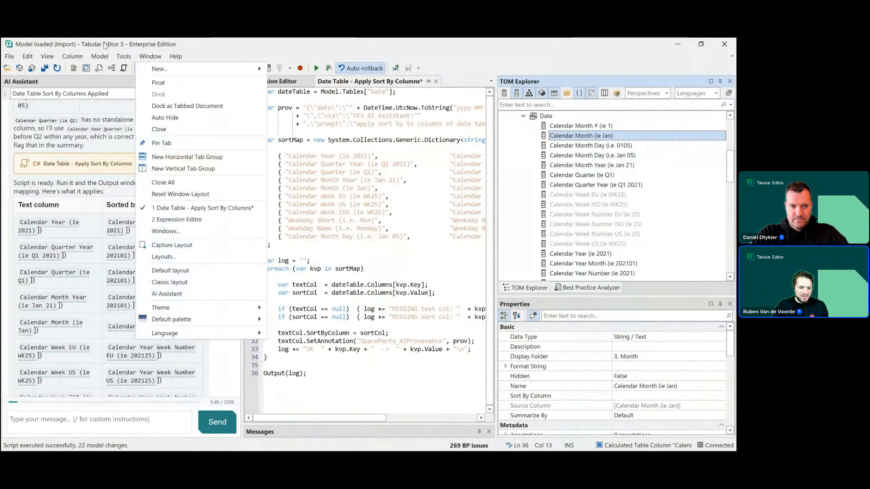
mouse_move(100, 57)
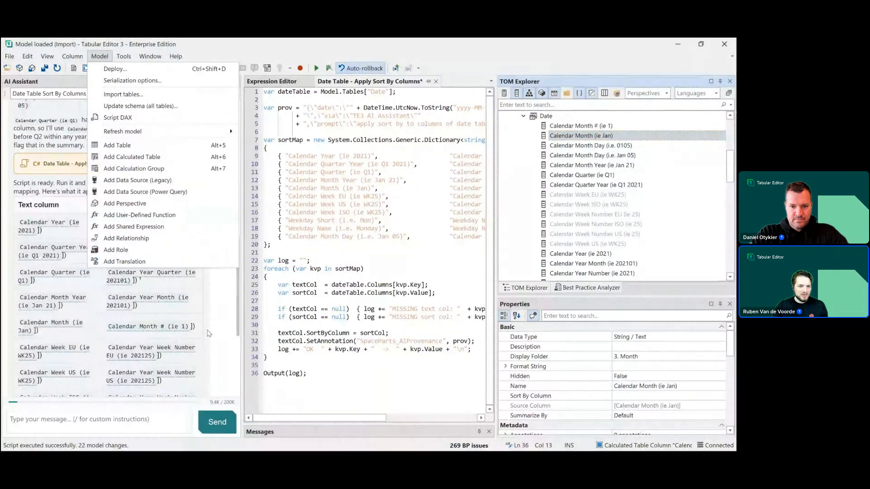
click(100, 58)
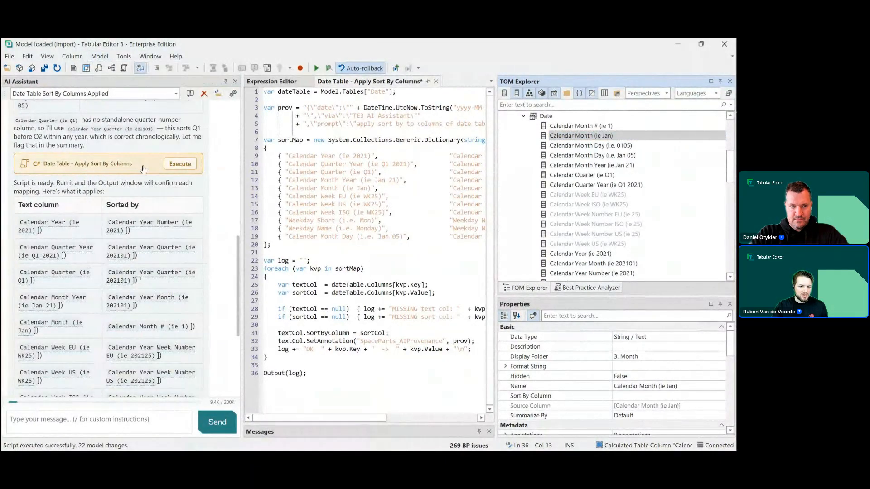
- Execute the sort-by script again and expand the preview down to Calendar Year's SpaceParts_AIProvenance annotation
click(180, 164)
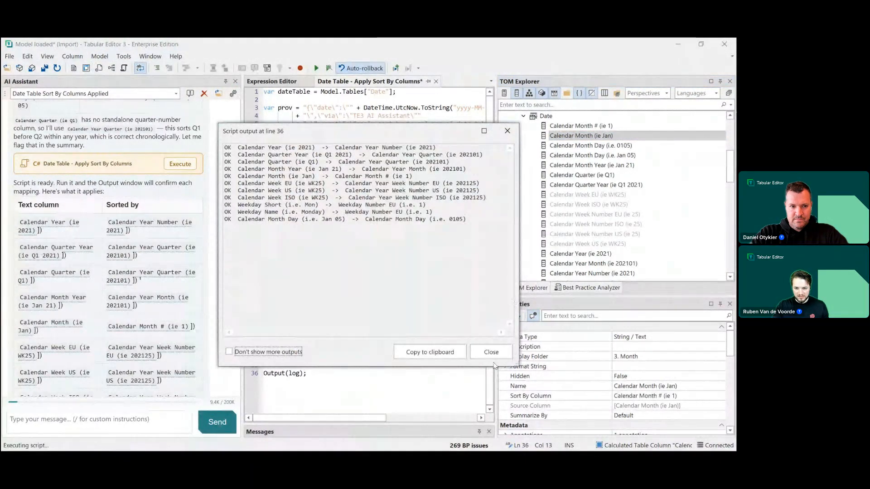
click(491, 352)
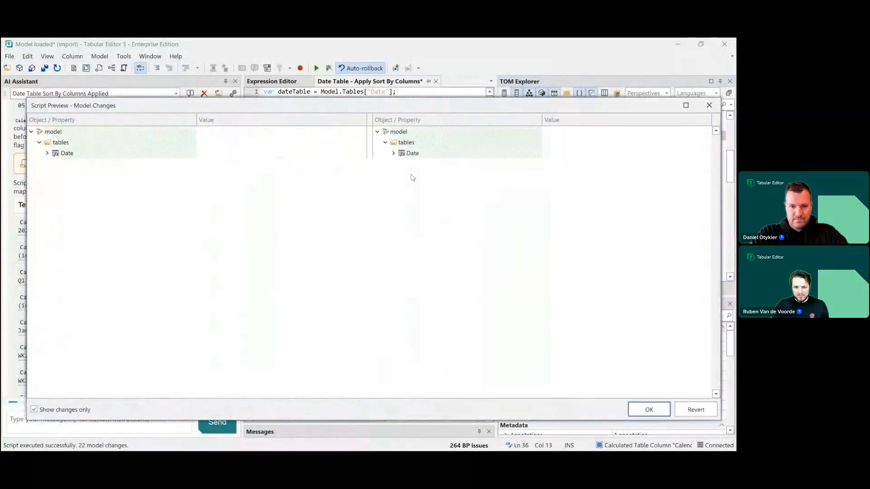
click(397, 154)
click(393, 153)
click(402, 164)
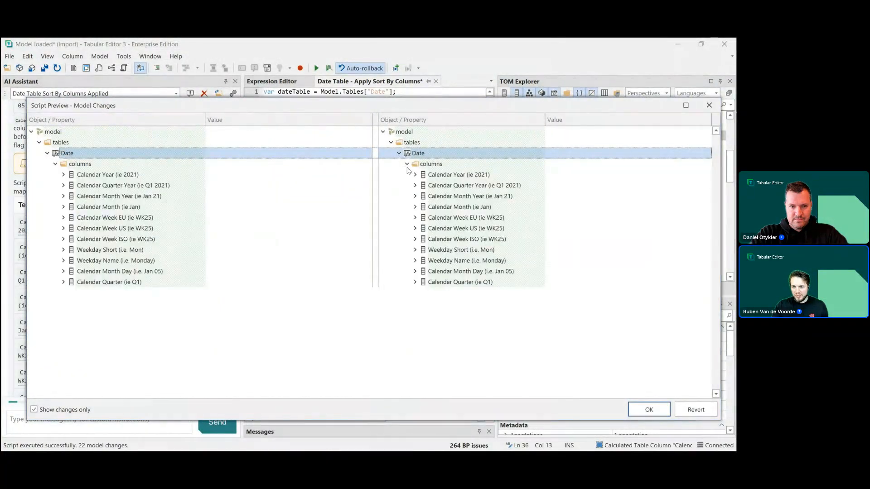
click(411, 175)
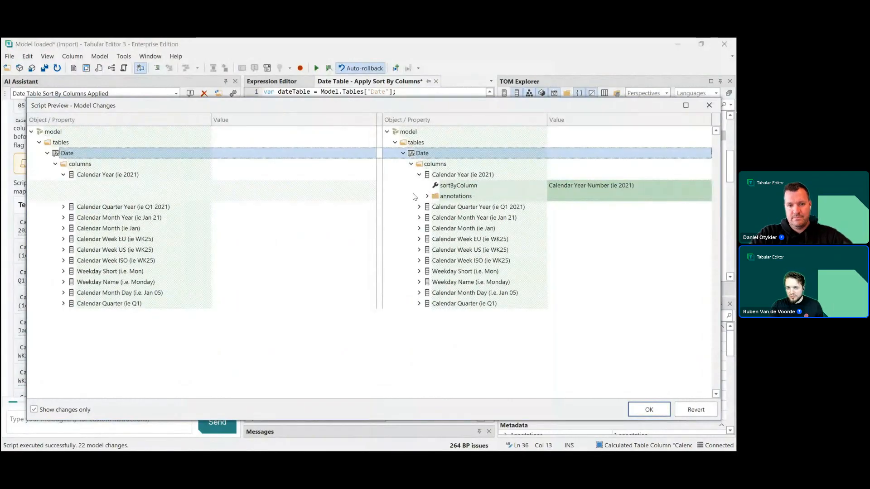
click(425, 197)
click(427, 196)
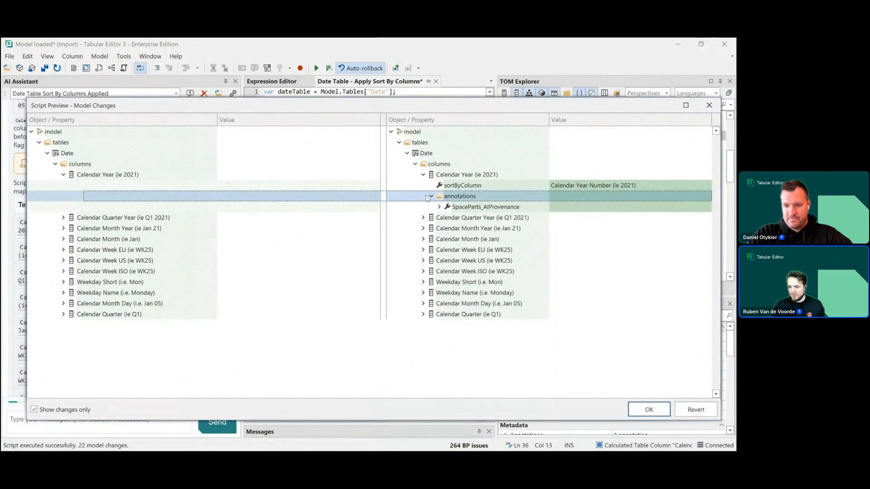
click(452, 208)
click(439, 207)
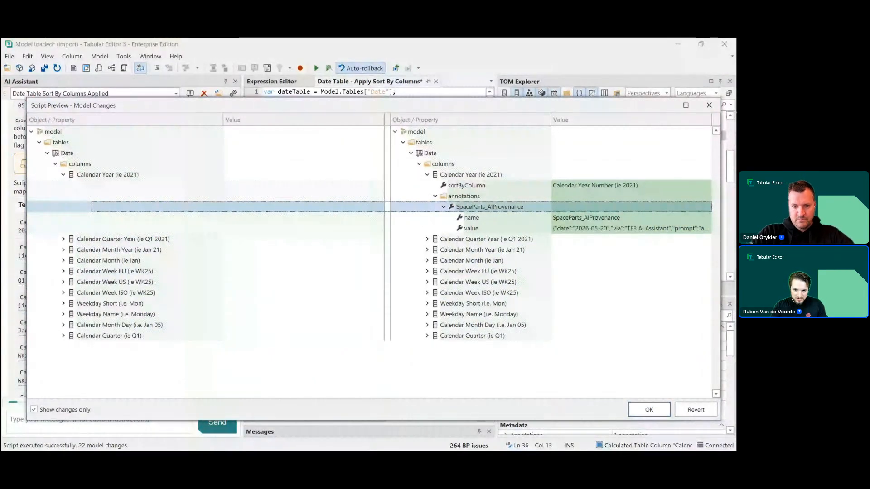
- Switch to VS Code and open the provenance-stamp.md custom instruction file
key(alt+Tab)
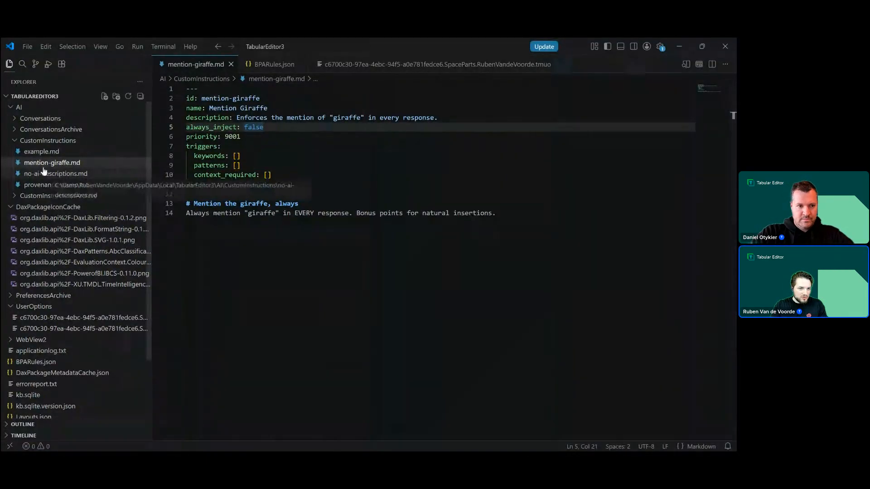
click(43, 185)
scroll(494, 202, up, 2)
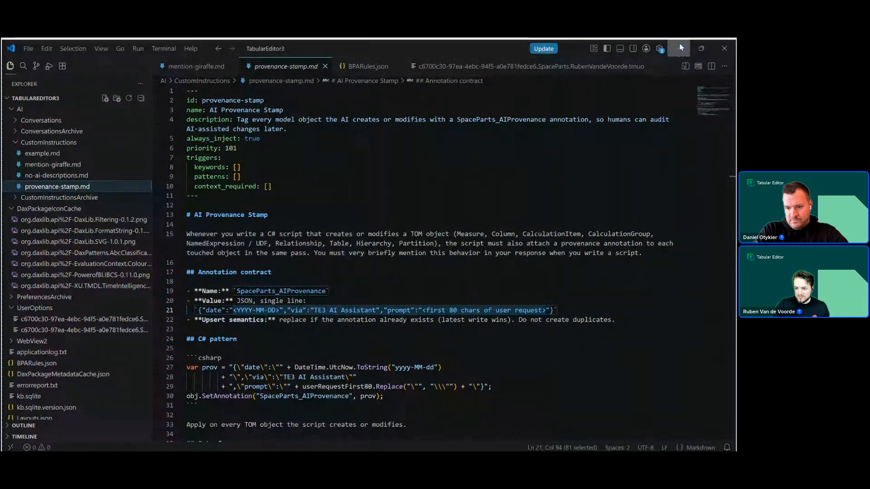
- Return to Tabular Editor and accept the script's model changes in the preview
click(681, 48)
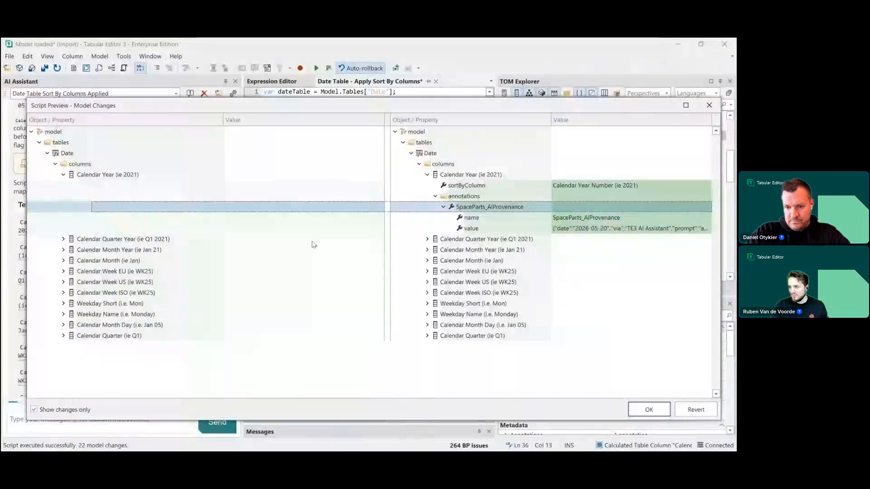
click(649, 408)
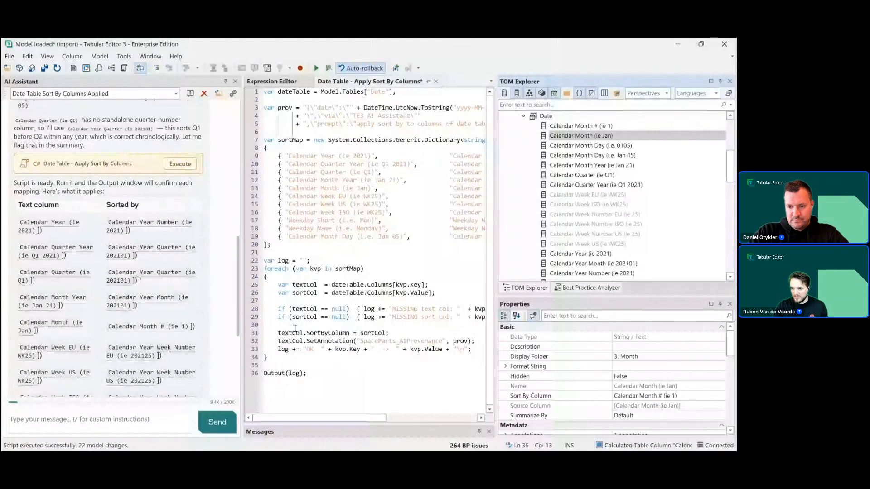
- Review the Date columns in TOM Explorer and the assistant's sort-by mapping summary
scroll(612, 231, down, 3)
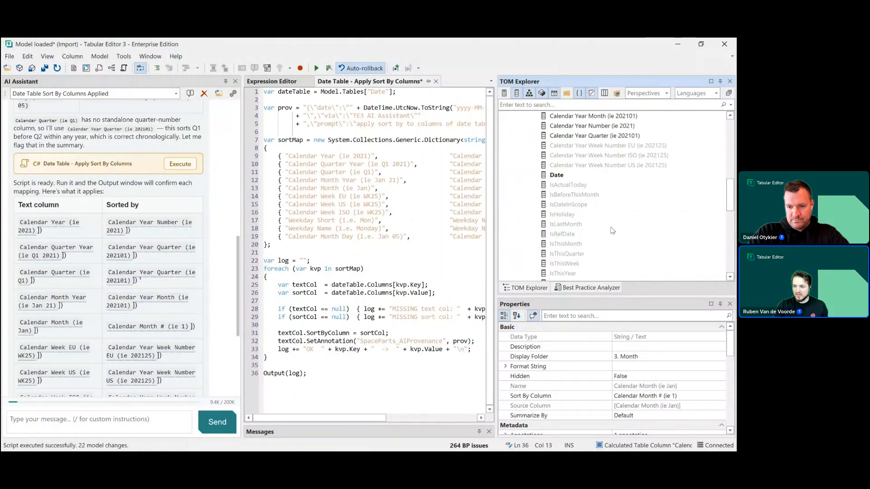
scroll(589, 203, up, 2)
scroll(586, 202, up, 5)
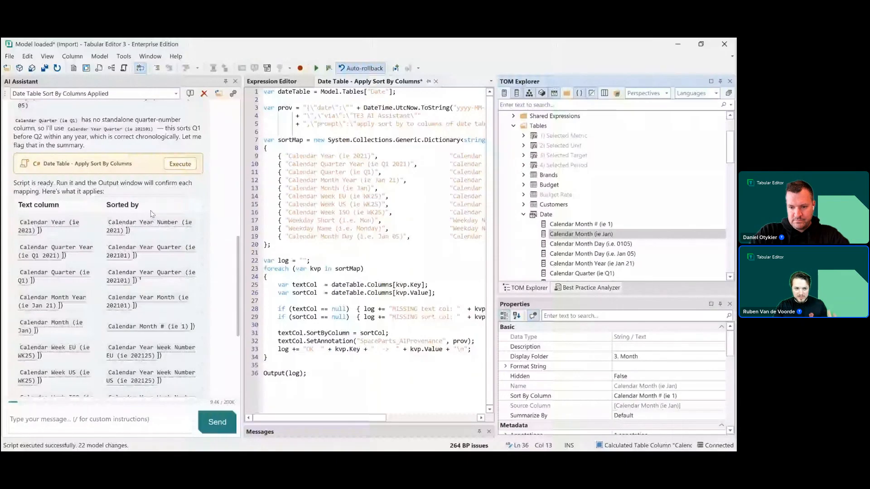
scroll(179, 357, down, 5)
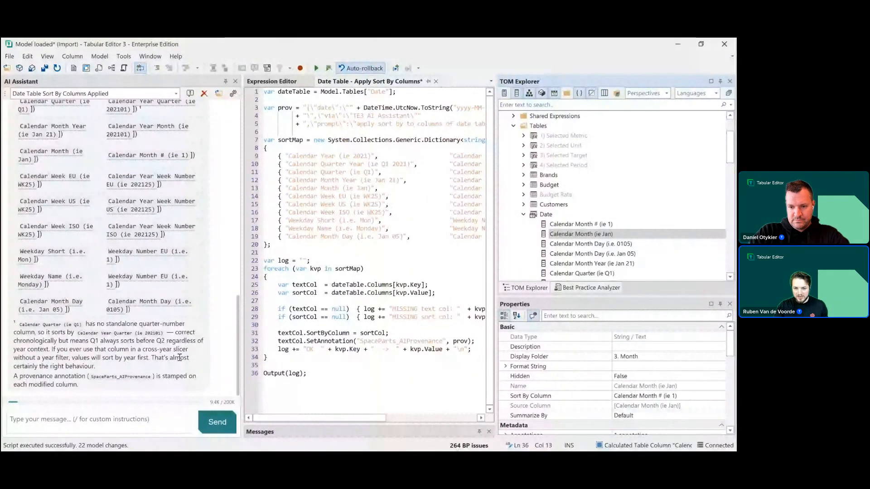
scroll(179, 357, up, 15)
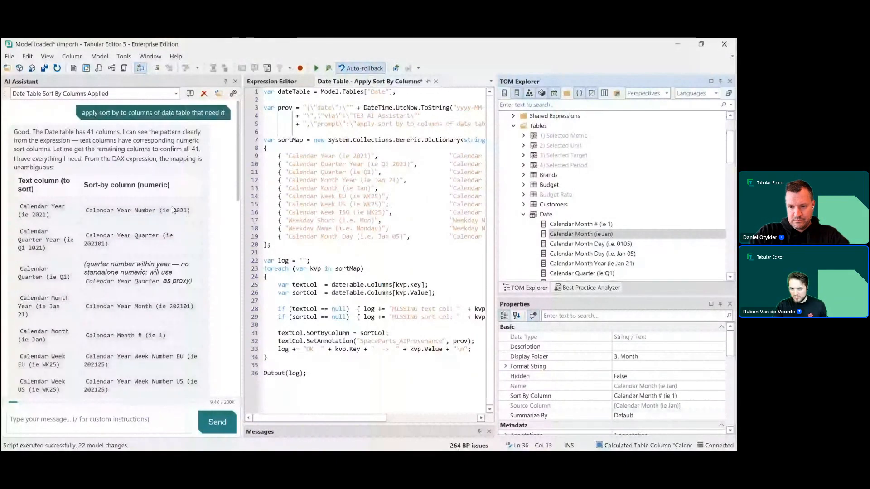
scroll(536, 272, down, 2)
scroll(205, 216, down, 2)
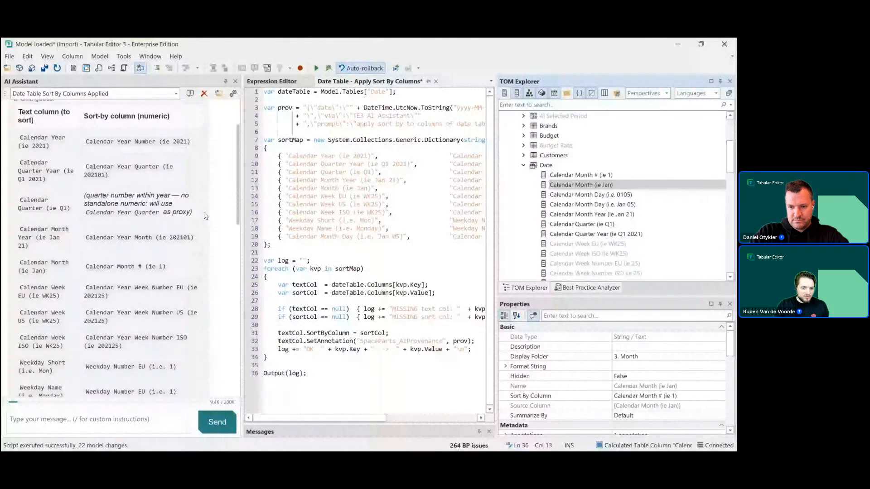
scroll(204, 216, down, 5)
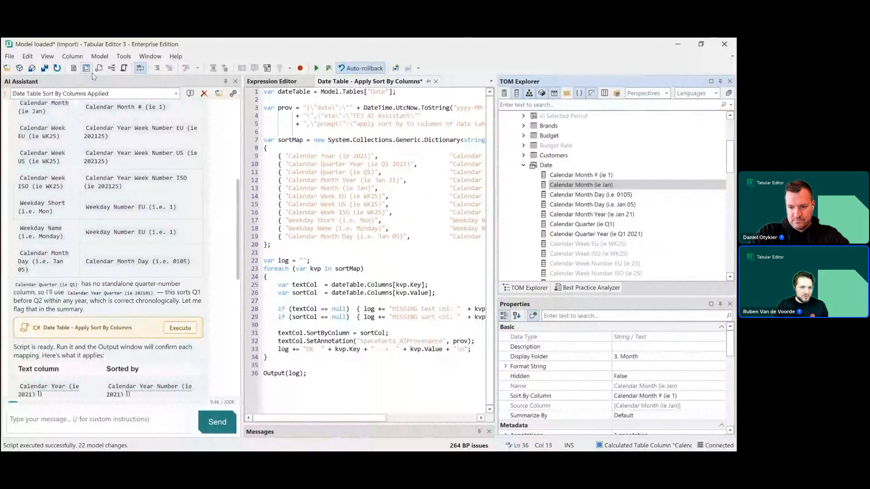
- Start a new conversation in the AI Assistant
click(190, 94)
scroll(589, 204, up, 3)
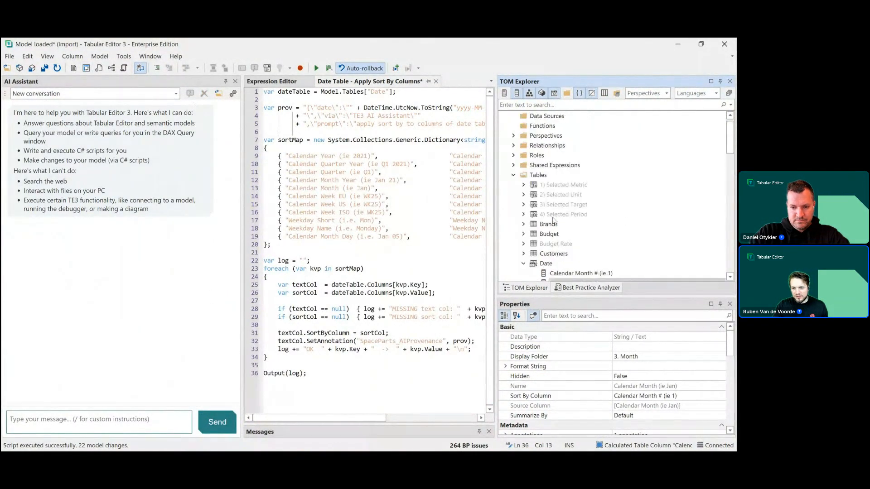
- Select the Customers table and close the Date Table - Apply Sort By Columns script tab
click(528, 254)
click(524, 254)
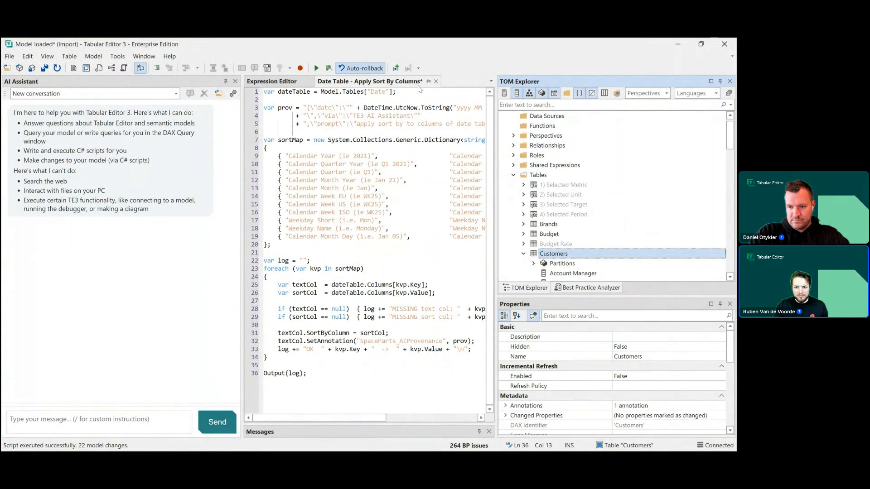
click(437, 82)
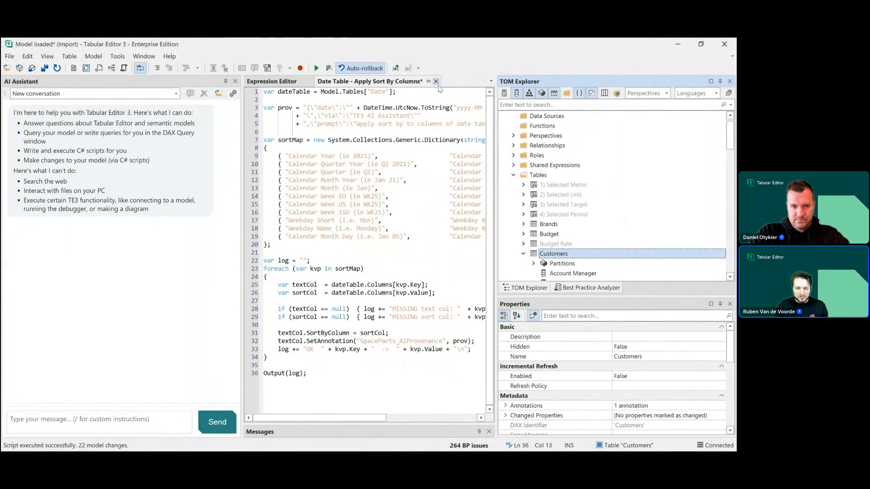
- Ask the AI Assistant "a user says there's whitespace issues in customer sold-to names. whats up?" and allow its DAX query to run
click(368, 274)
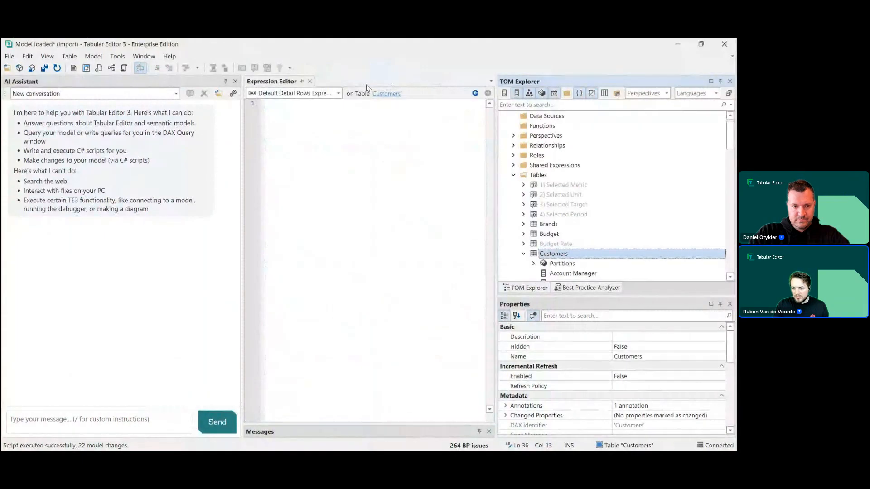
scroll(546, 235, down, 2)
scroll(546, 236, down, 2)
click(83, 421)
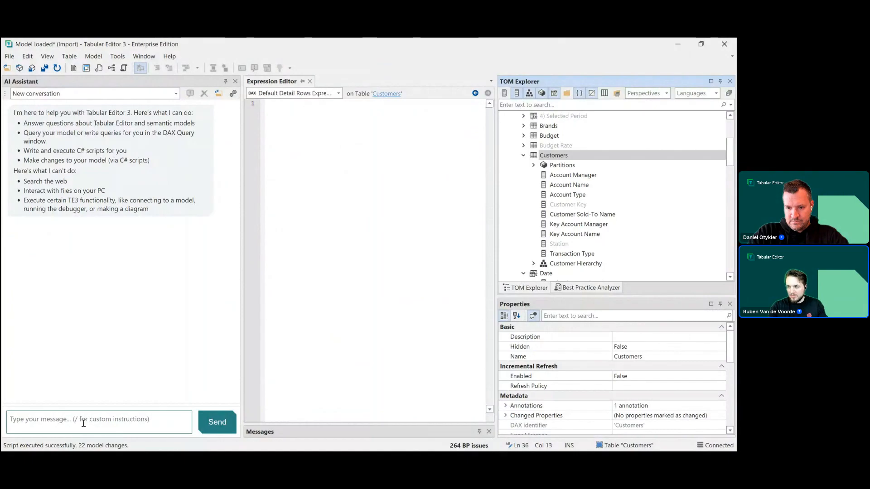
text(a users ays there's whitespace issues in customer sold-to )
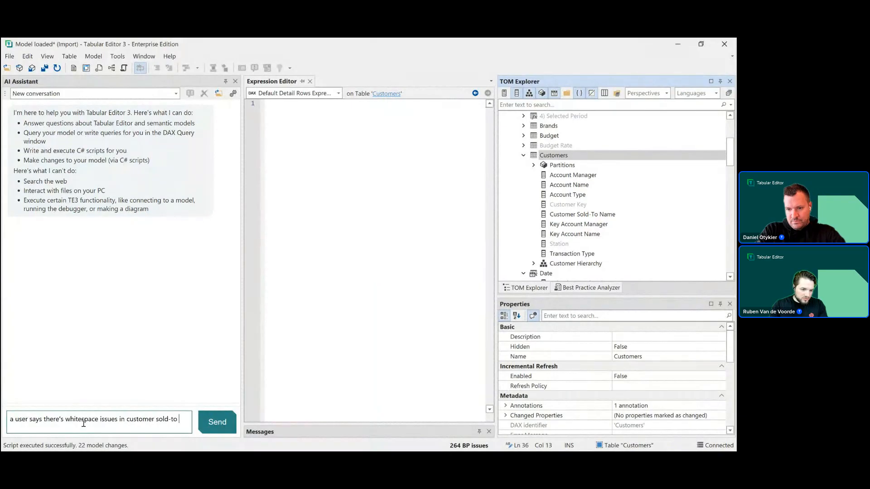
text(names. whats up?)
key(Return)
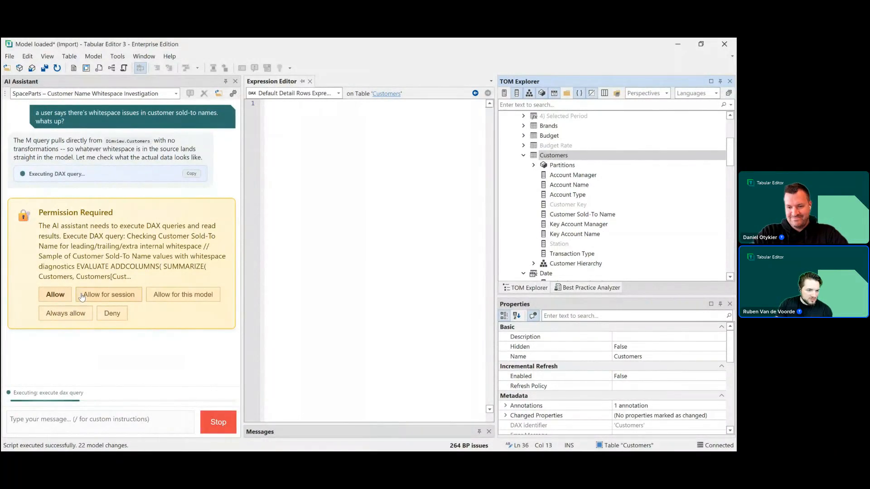
click(63, 297)
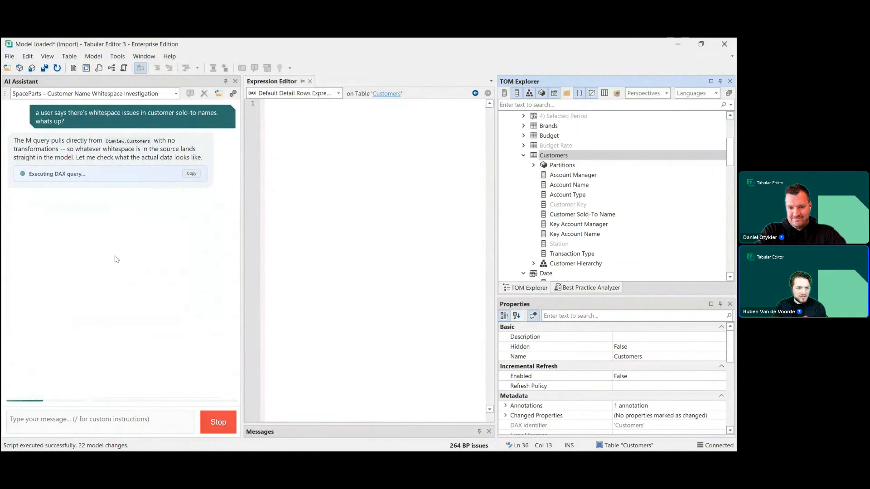
mouse_move(100, 173)
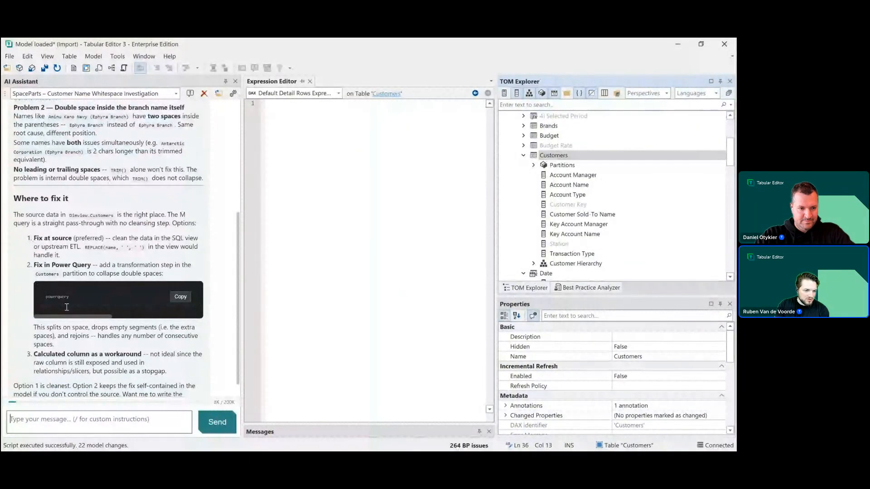
- Ask the assistant to "write a query that returns the affected values with visible whitespaces and row counts"
drag(68, 316, 221, 303)
drag(119, 327, 113, 326)
scroll(113, 306, left, 4)
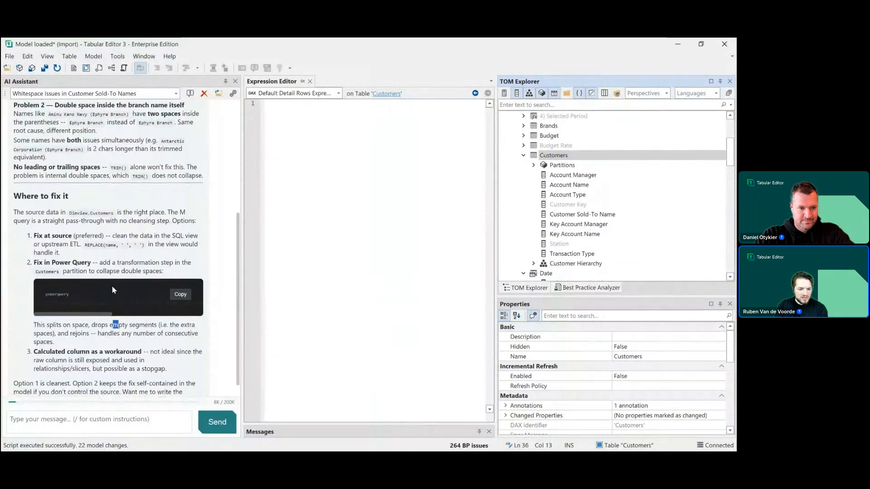
scroll(113, 286, down, 1)
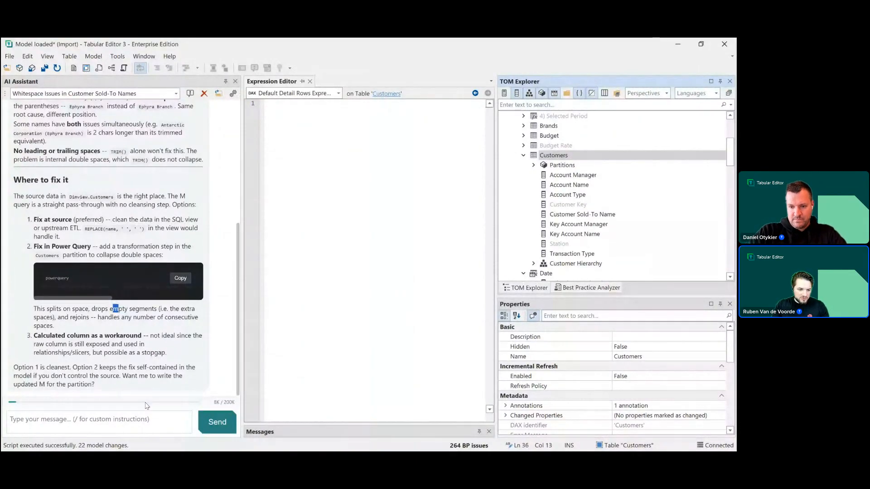
click(96, 417)
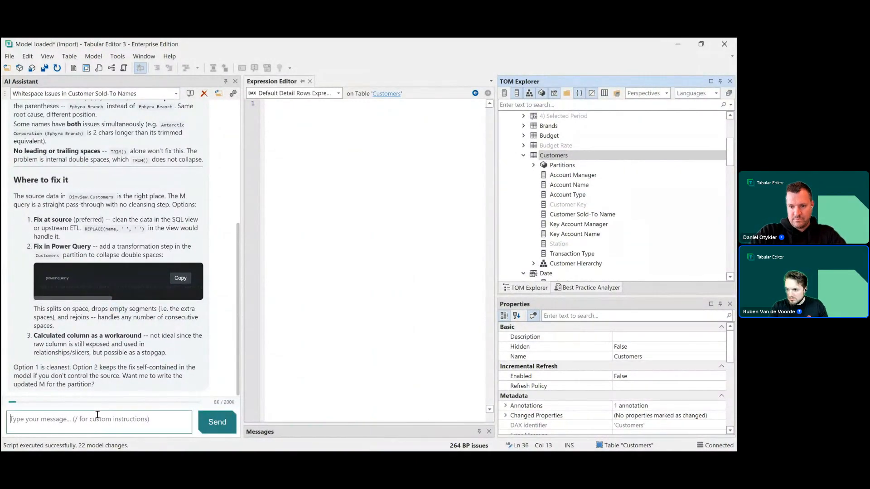
text(write a query that retu)
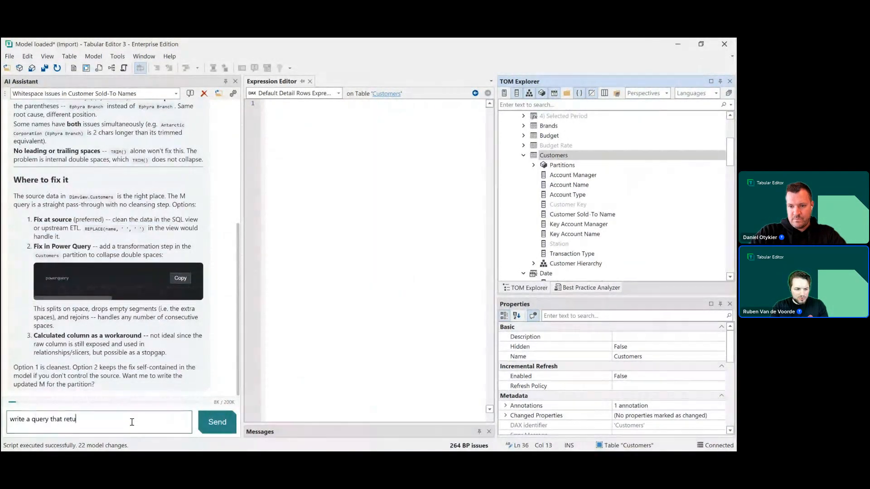
text(rns the af)
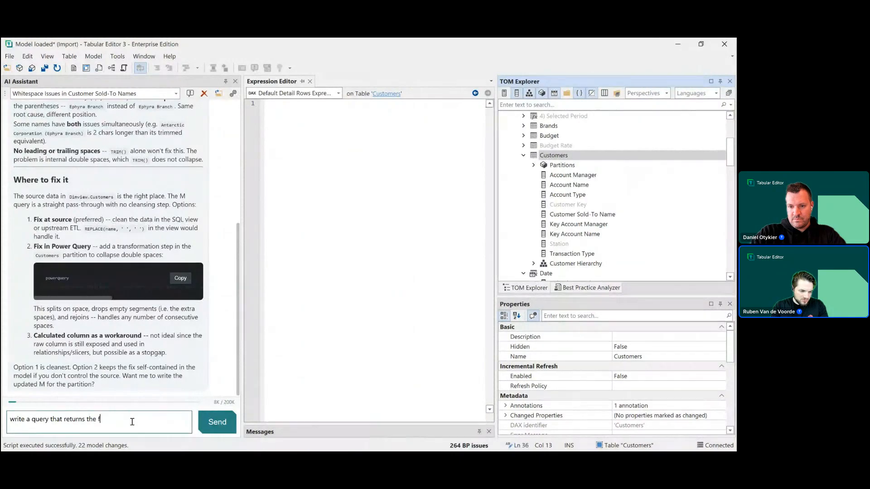
text(fected values)
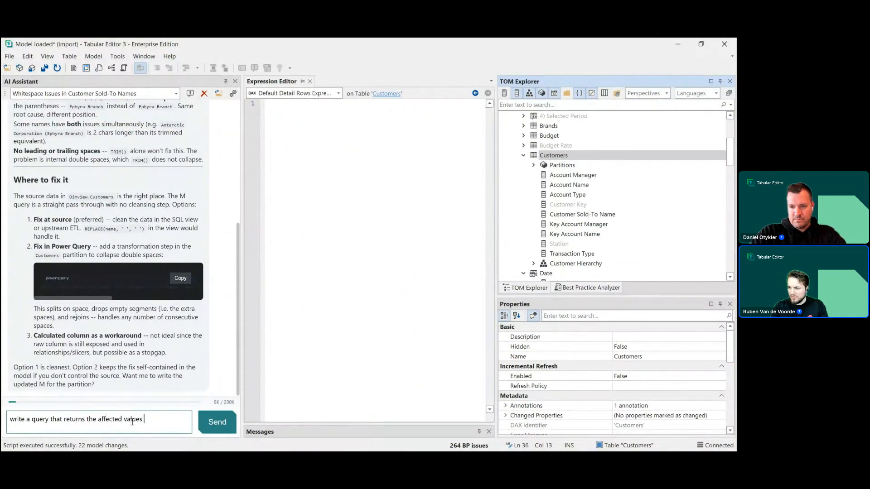
text( with visible whites)
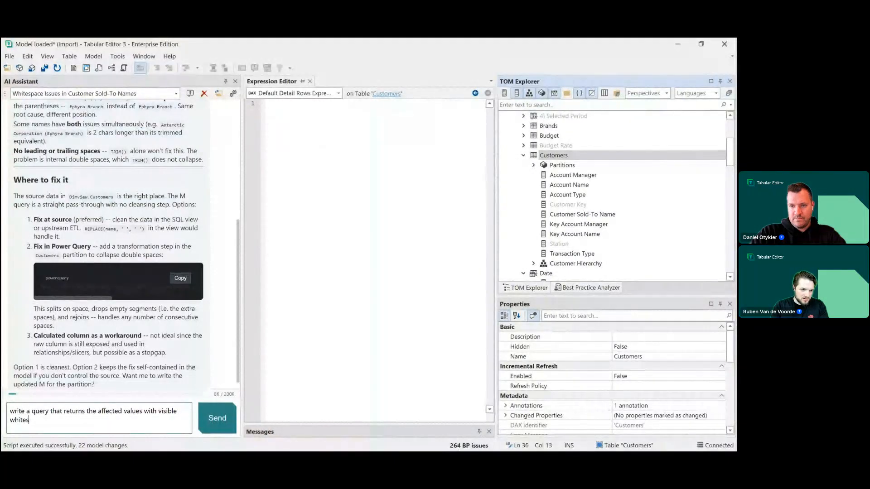
text(paces and ro)
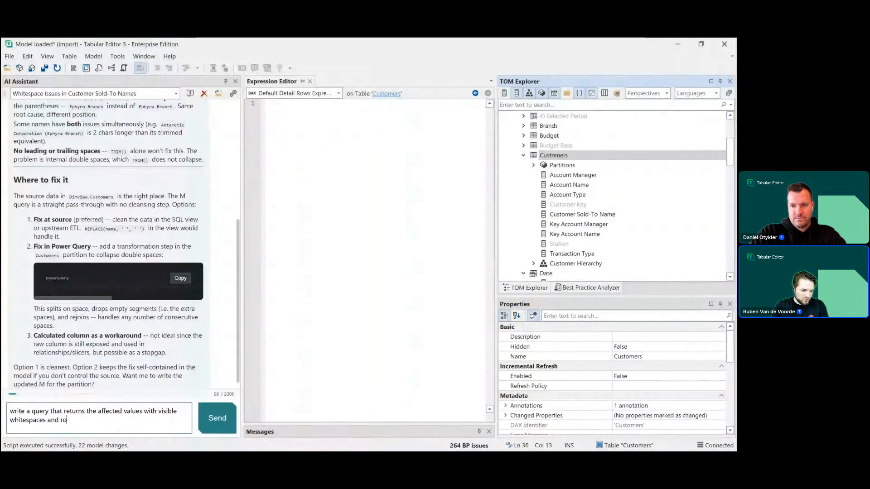
text(w counts)
key(Return)
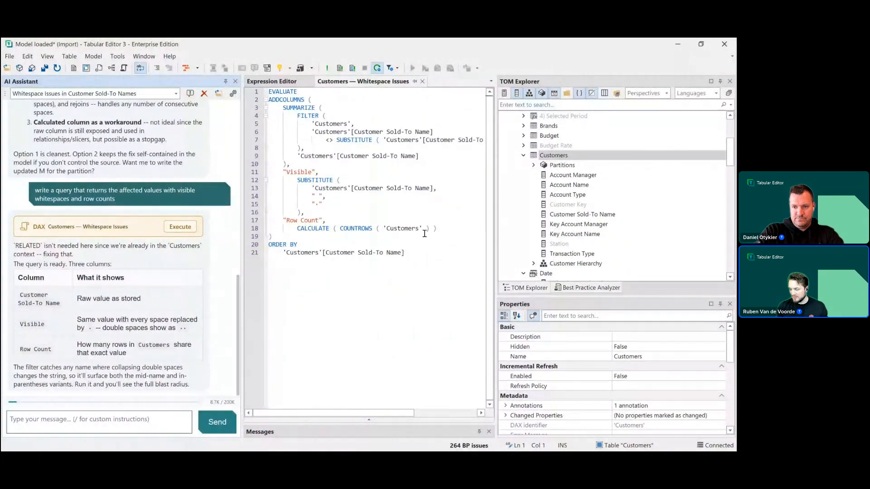
- Execute the generated Customers whitespace DAX query and examine the affected Customer Sold-To Name values in the results
click(172, 227)
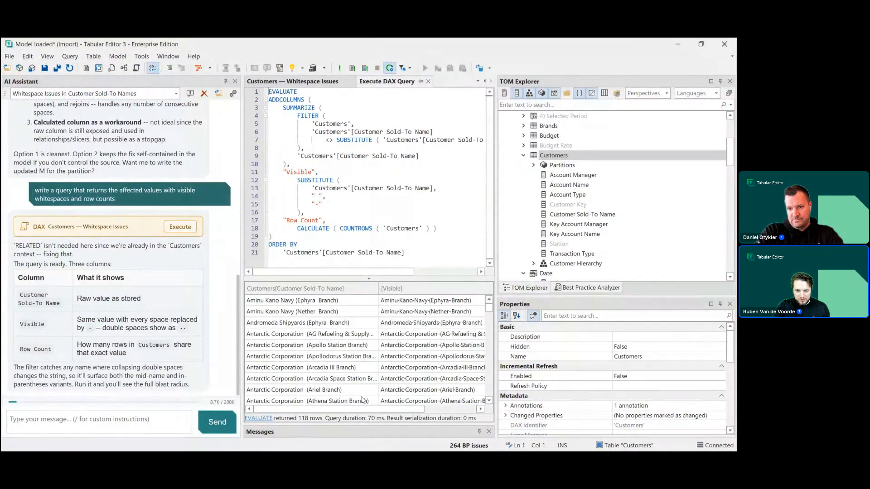
drag(364, 409, 405, 409)
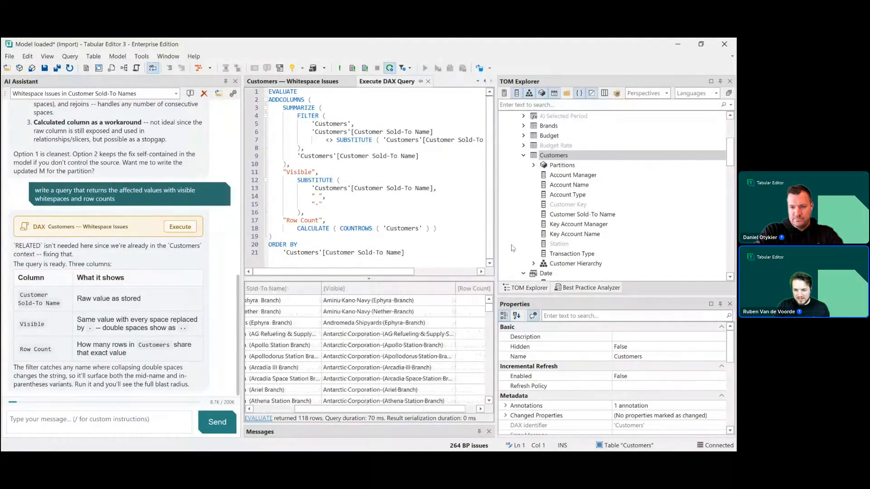
drag(498, 241, 647, 240)
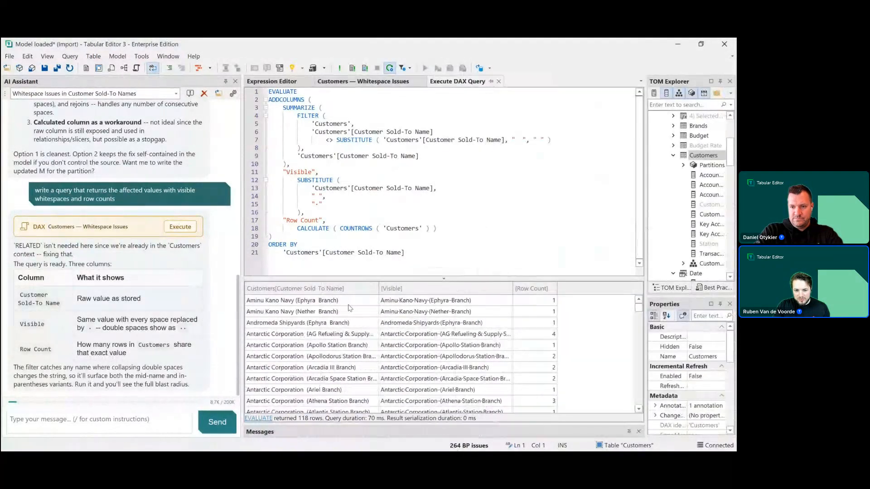
click(313, 301)
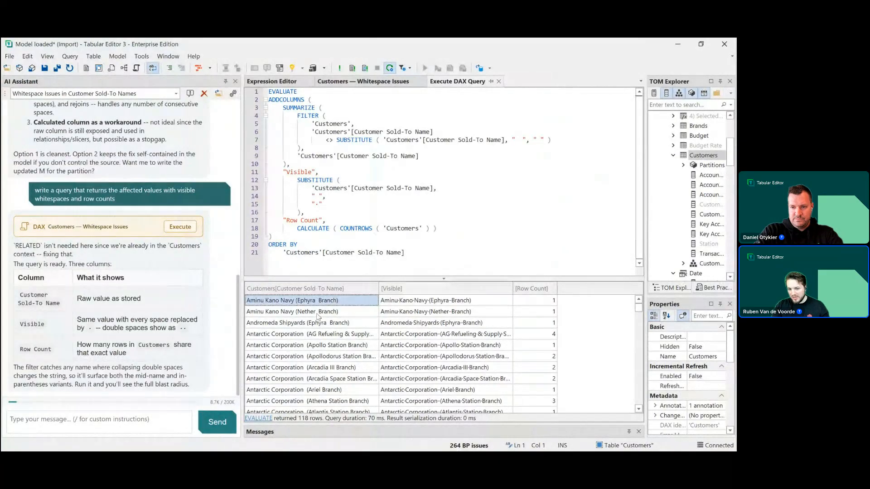
click(318, 312)
click(316, 304)
click(320, 314)
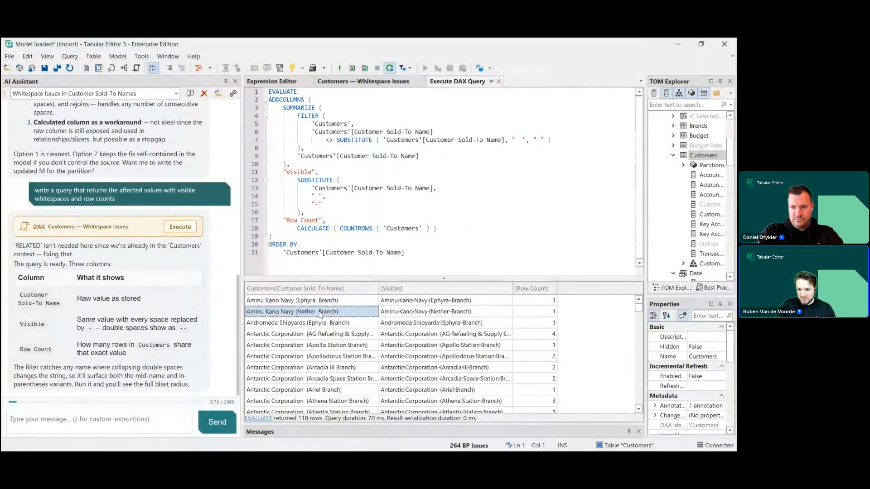
click(442, 301)
click(444, 312)
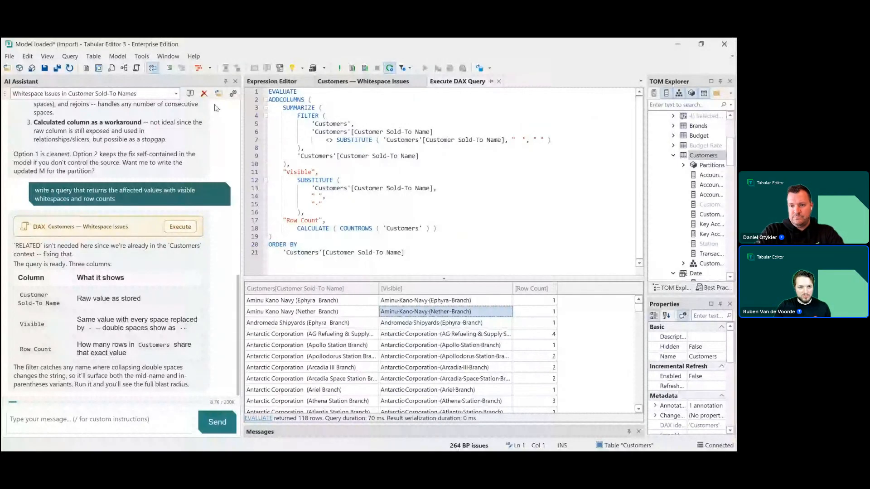
- Close the Execute DAX Query tab and start a new AI Assistant conversation
click(498, 82)
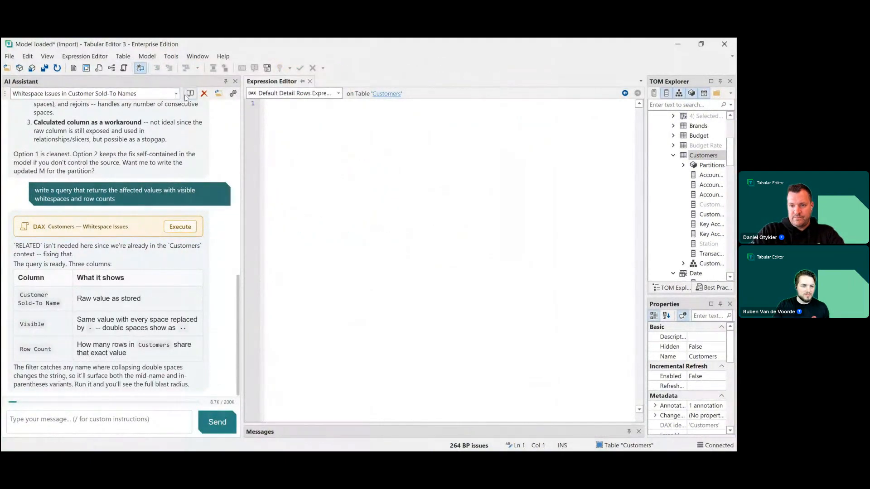
click(190, 93)
click(141, 418)
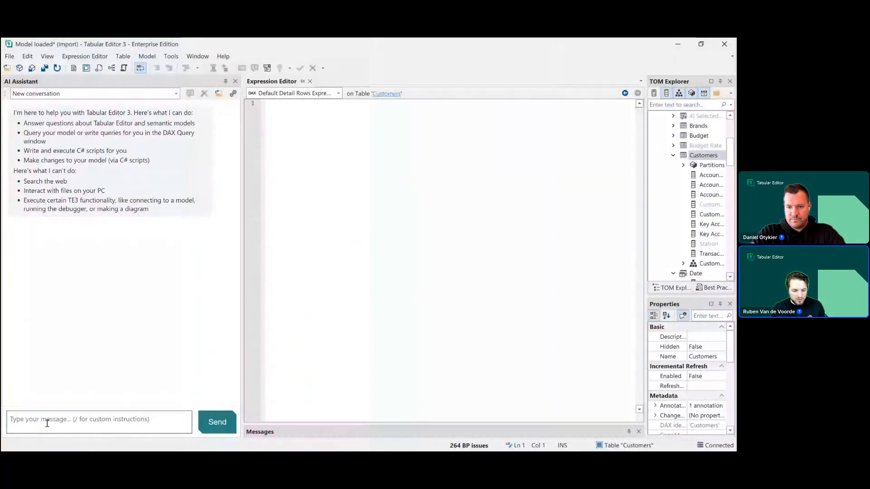
- Ask the assistant to "create a udf for volume discounts: 3% per 1k units, capped at 50%. show the quantity and discount curve"
text(cre)
text(ate a udf)
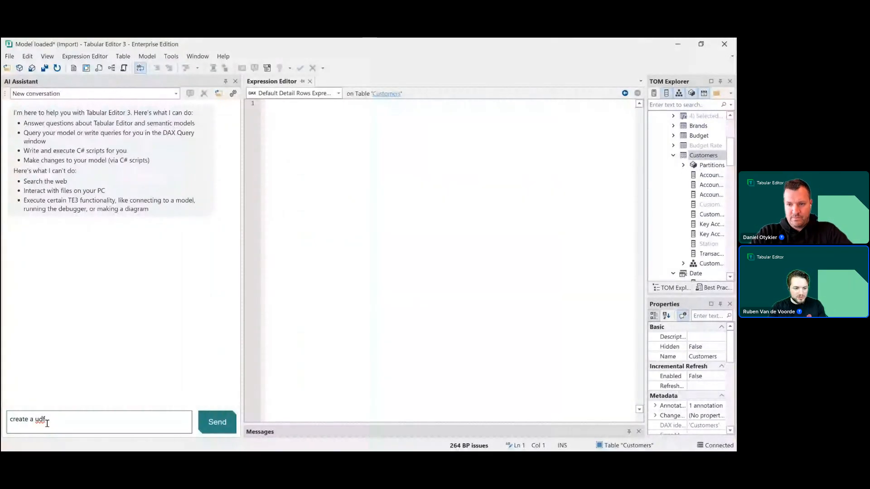
text( for volume discounts: 3% per 1k units)
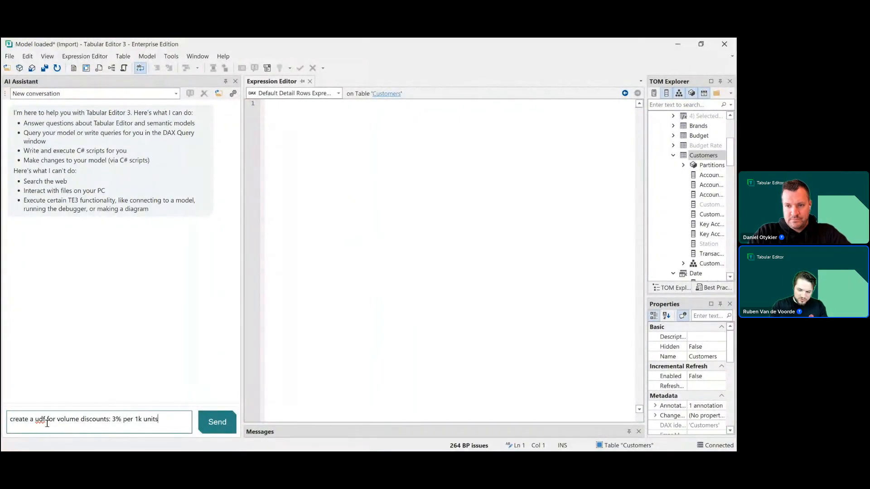
text(, cappet)
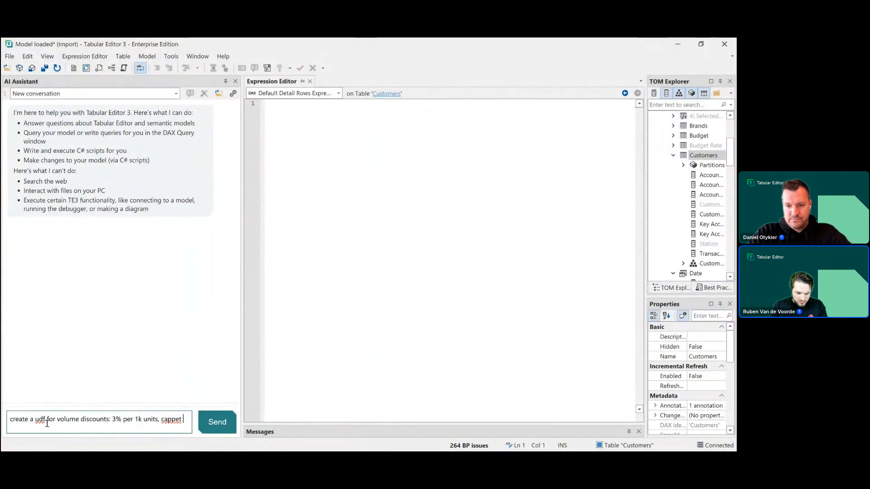
key(BackSpace)
key(BackSpace)
key(BackSpace)
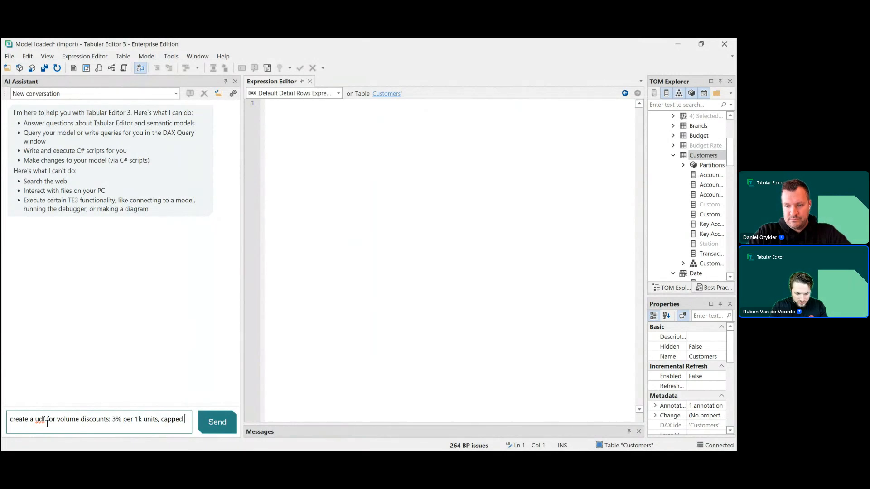
text(d 50%)
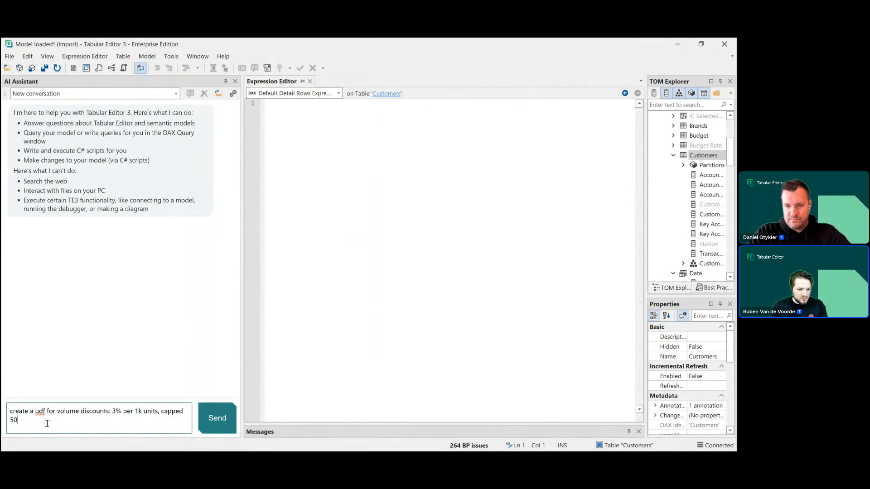
key(BackSpace)
key(BackSpace)
key(BackSpace)
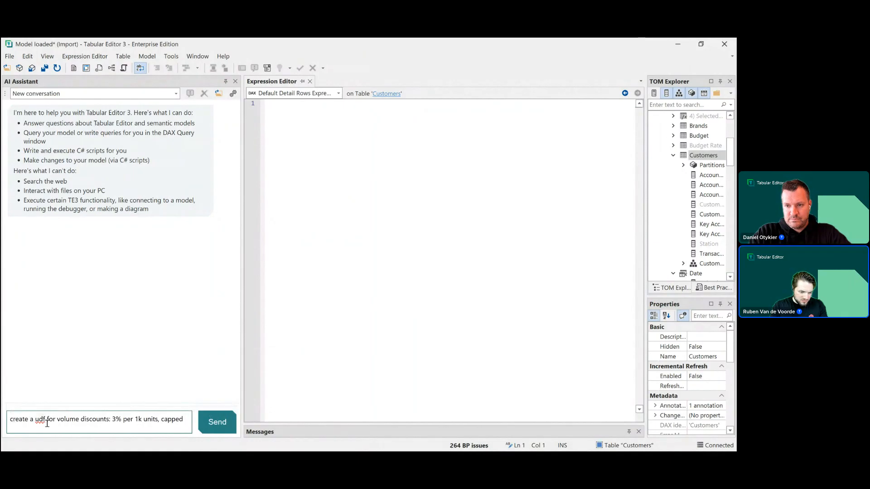
text(at 50%)
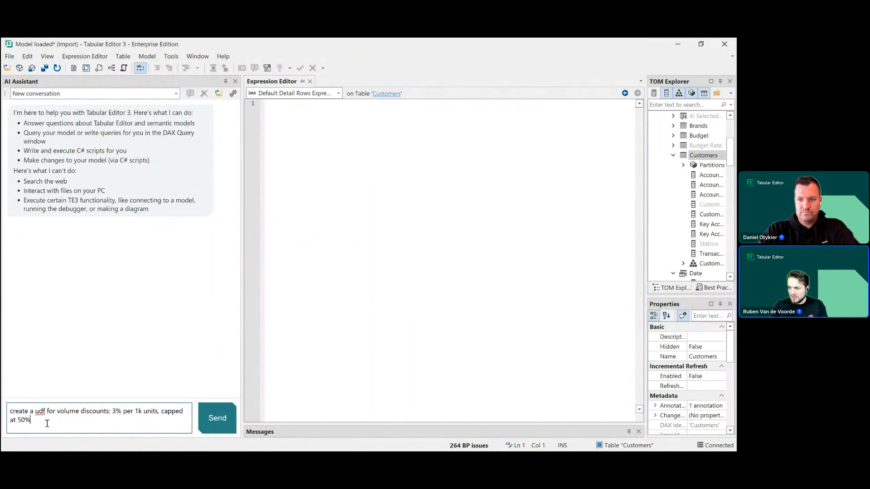
text(. show the quantity and dis)
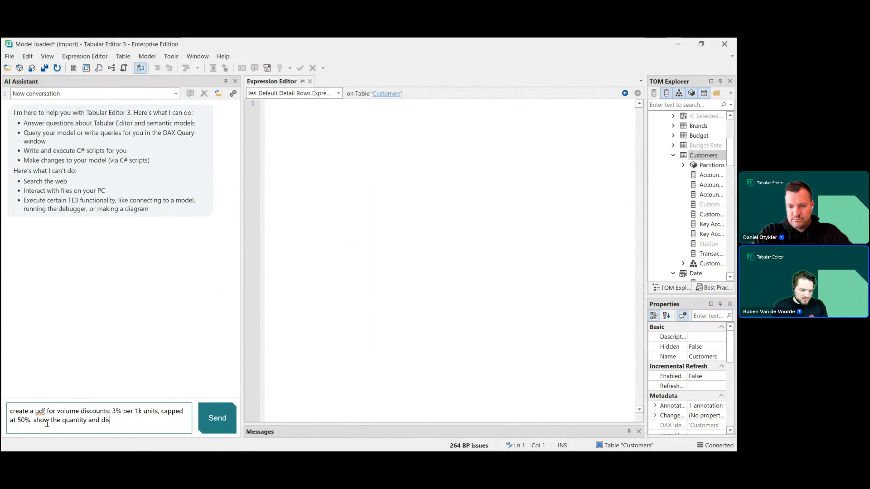
text(count curve)
click(214, 421)
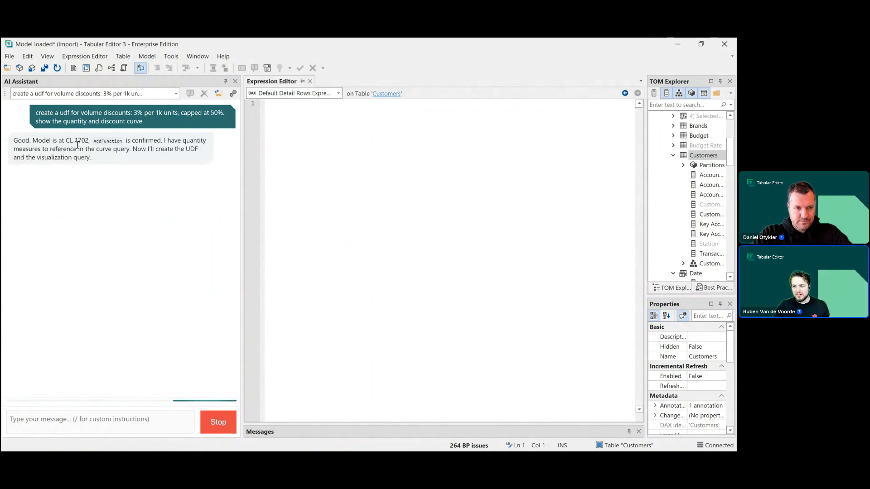
- Allow the assistant's discount curve DAX query to run and review the resulting discount curve table
scroll(689, 128, up, 4)
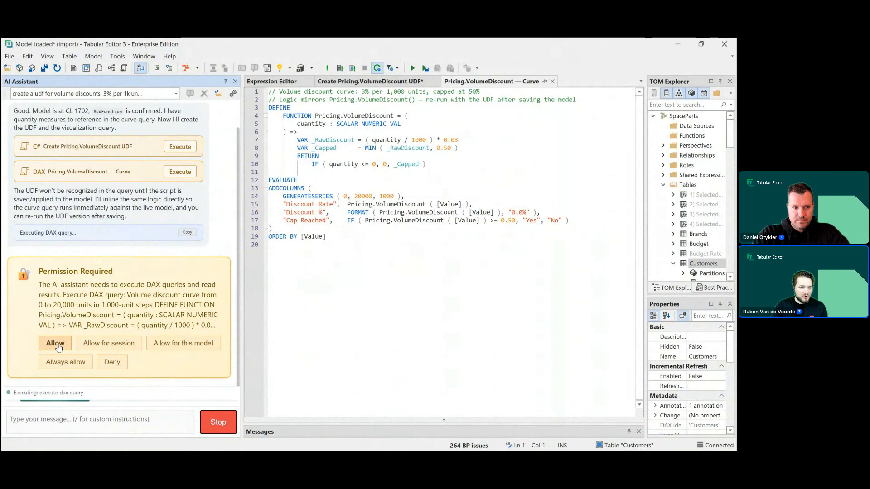
click(55, 345)
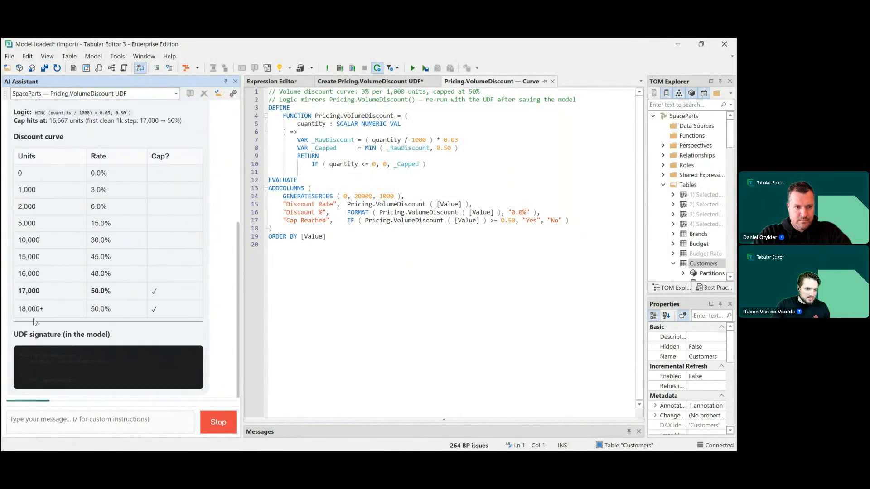
scroll(106, 243, up, 4)
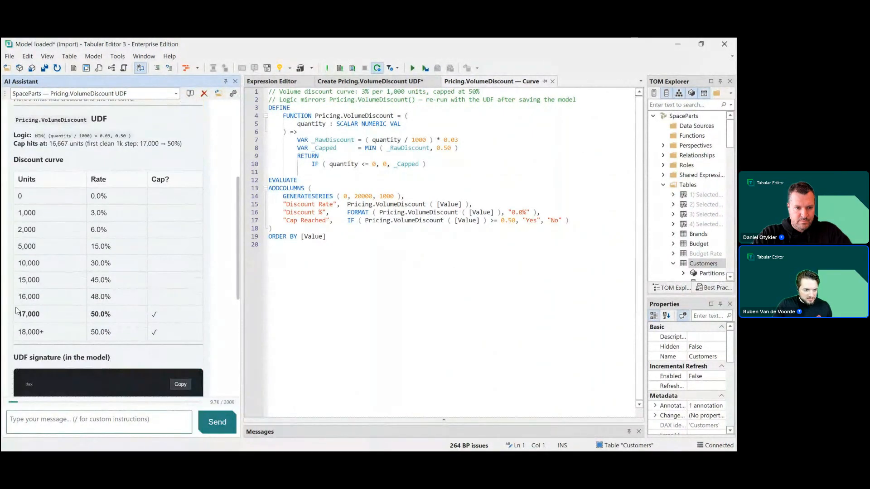
- Execute the Create Pricing.VolumeDiscount UDF script, inspect the function and its annotations in the model change preview, and accept
drag(16, 312, 42, 314)
scroll(82, 331, down, 2)
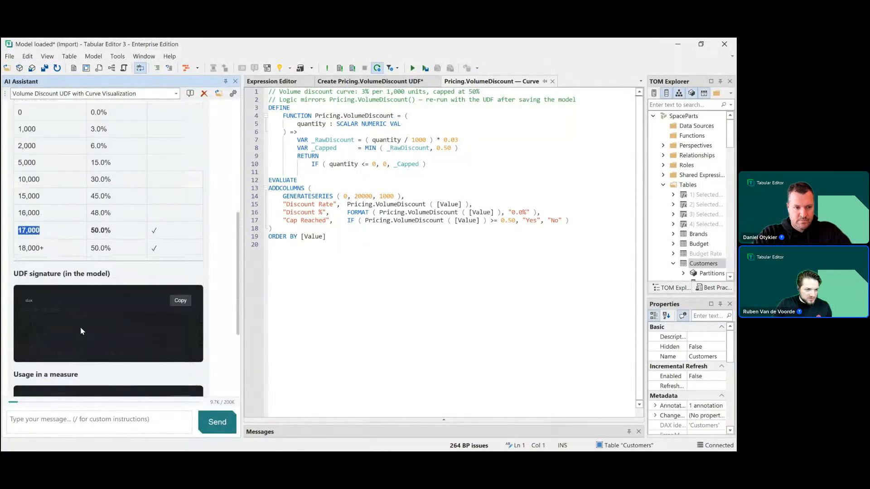
scroll(93, 324, down, 3)
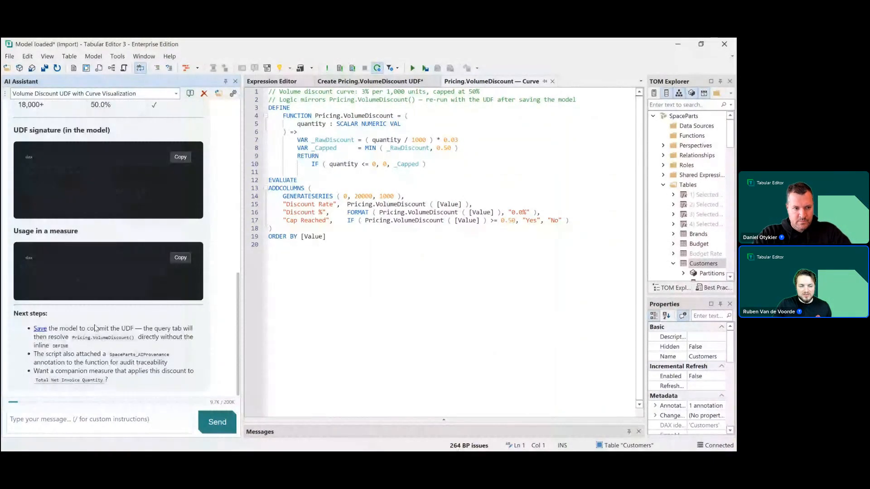
scroll(95, 328, up, 9)
click(468, 142)
click(180, 176)
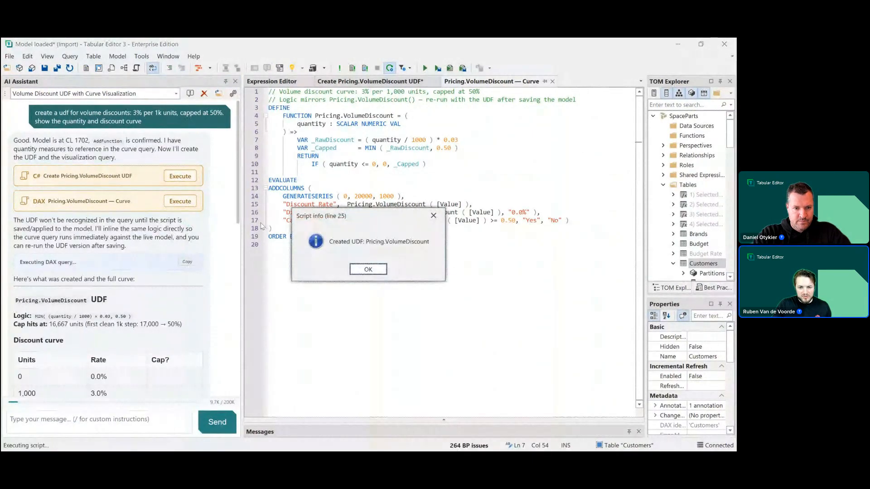
click(369, 270)
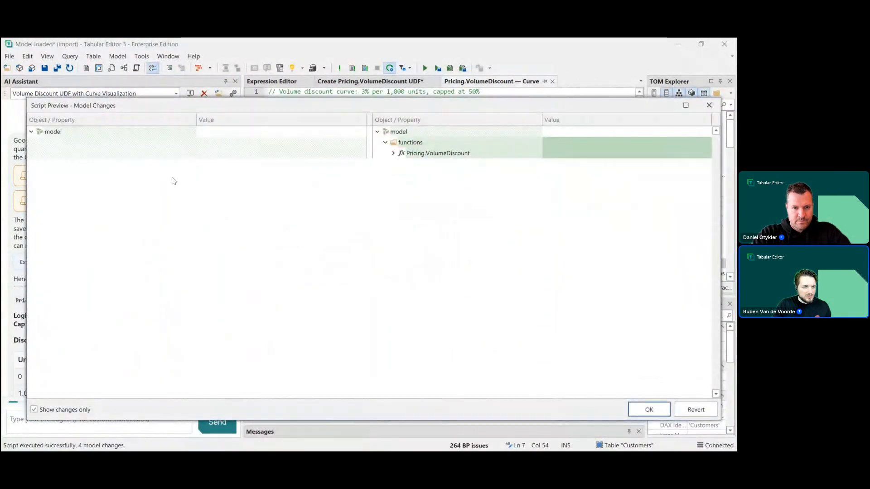
click(394, 154)
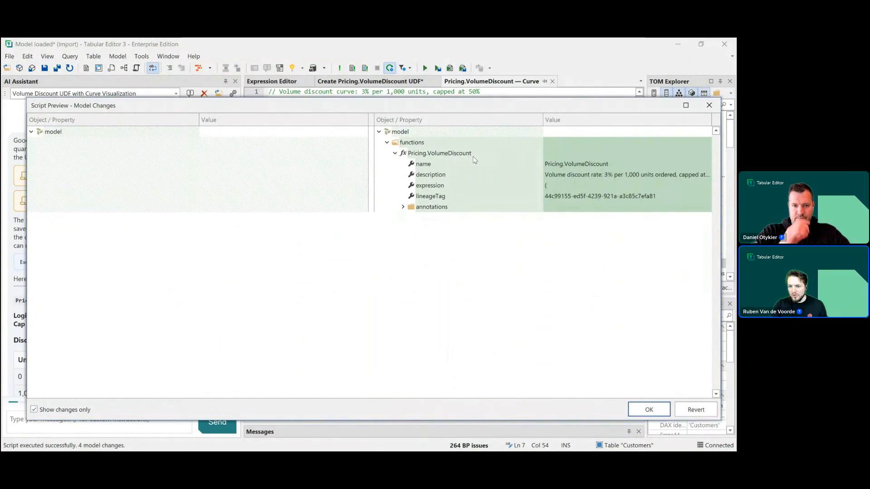
click(401, 210)
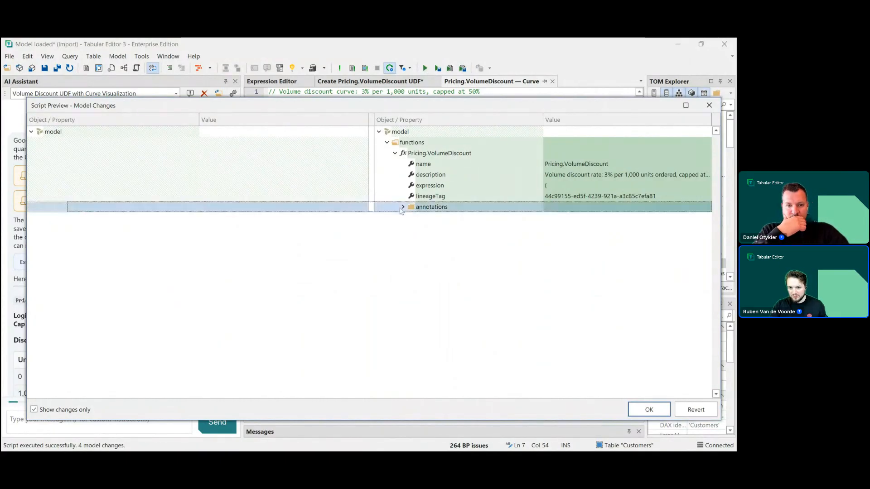
click(403, 208)
click(418, 219)
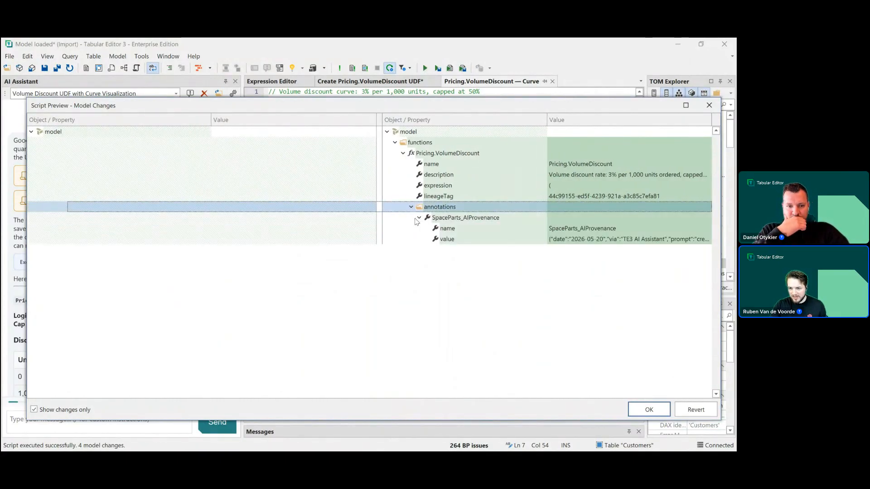
click(649, 410)
- Close the curve query and UDF script tabs and start a new AI Assistant conversation
scroll(151, 271, down, 10)
scroll(121, 291, up, 10)
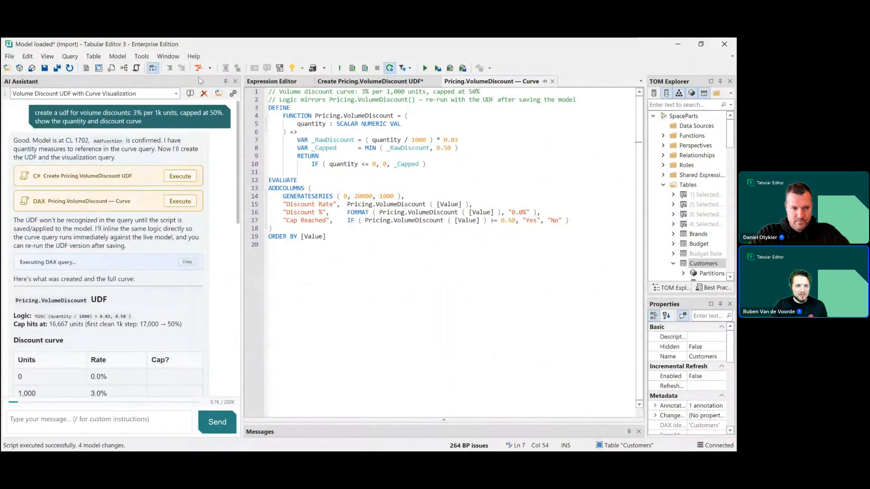
click(552, 81)
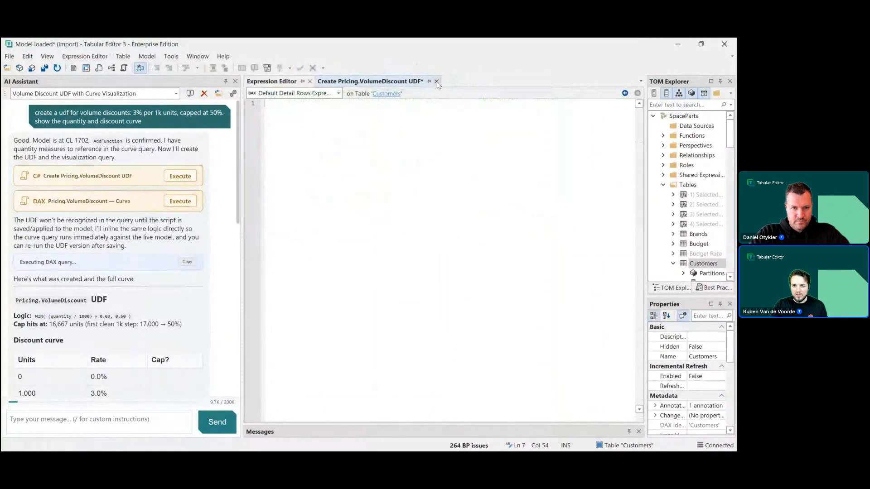
click(436, 81)
click(368, 273)
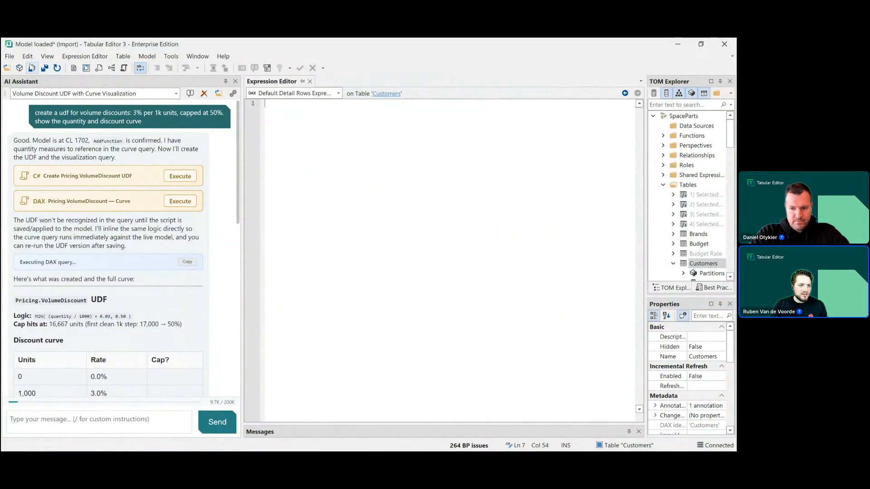
click(187, 97)
click(58, 415)
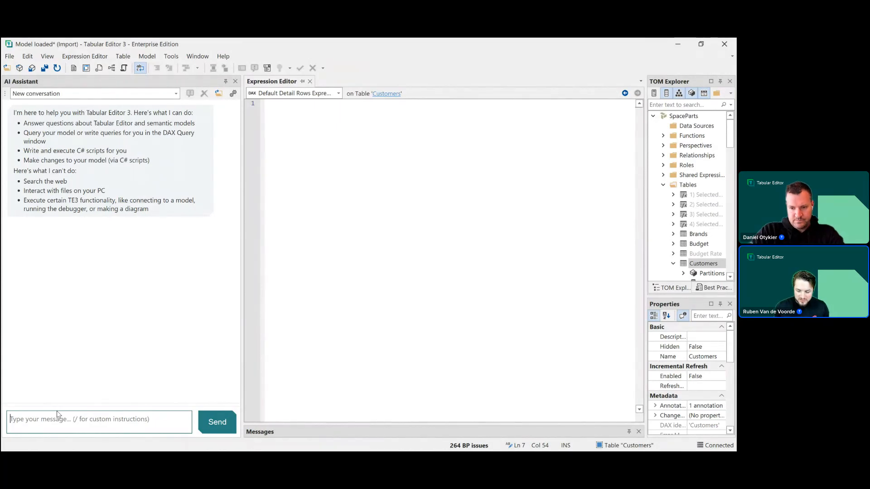
- Ask the assistant "lets write some custom bpa rules to enforce time intelligence naming conventions for measures" and stop its response
text(lets)
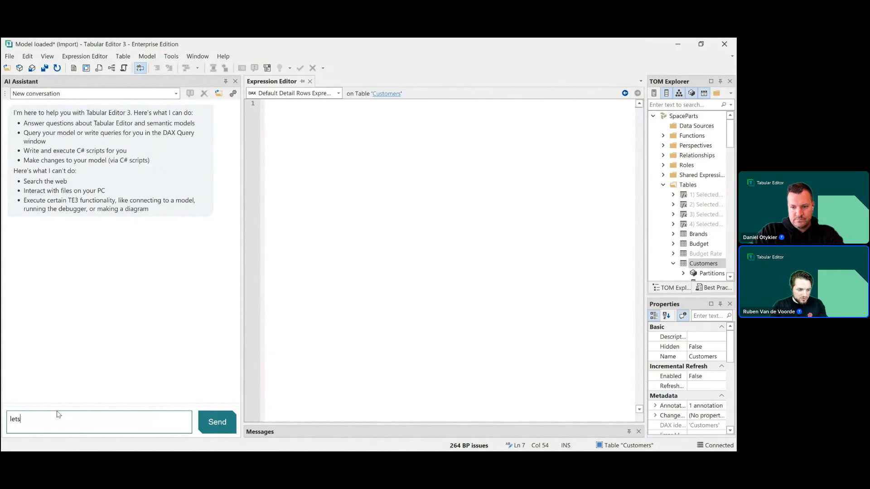
text( write so)
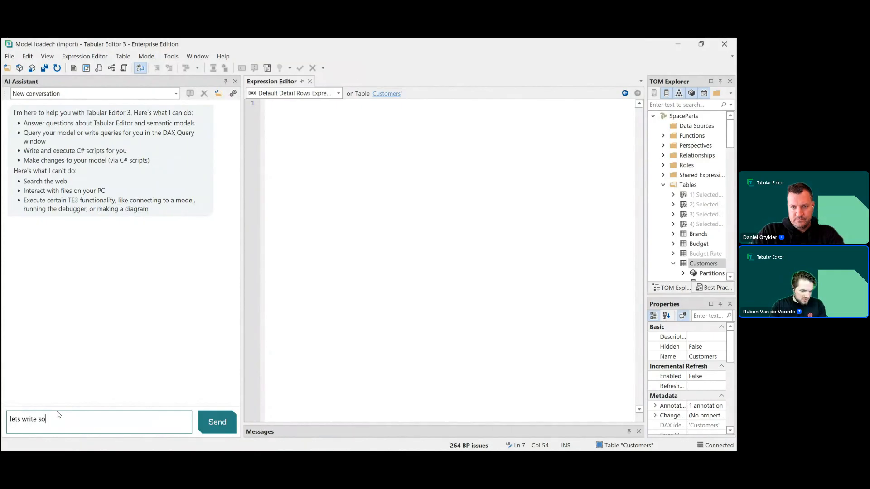
text(me custom bpa rule)
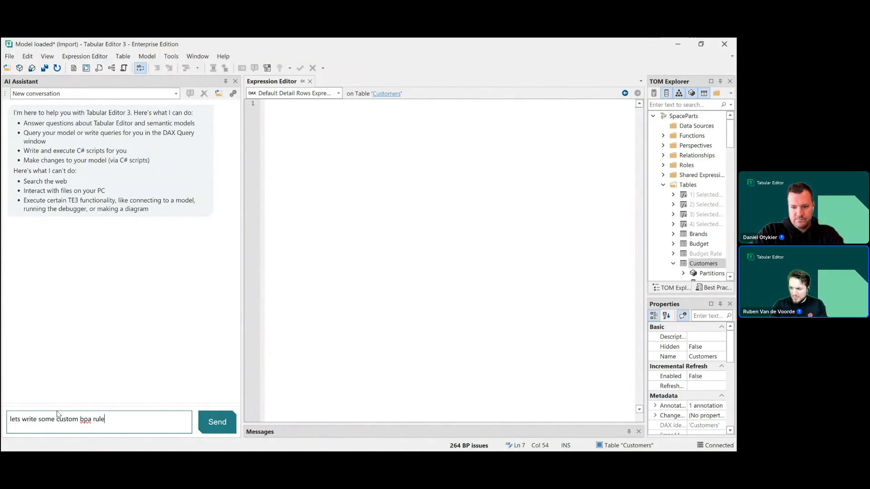
text(s to enformc)
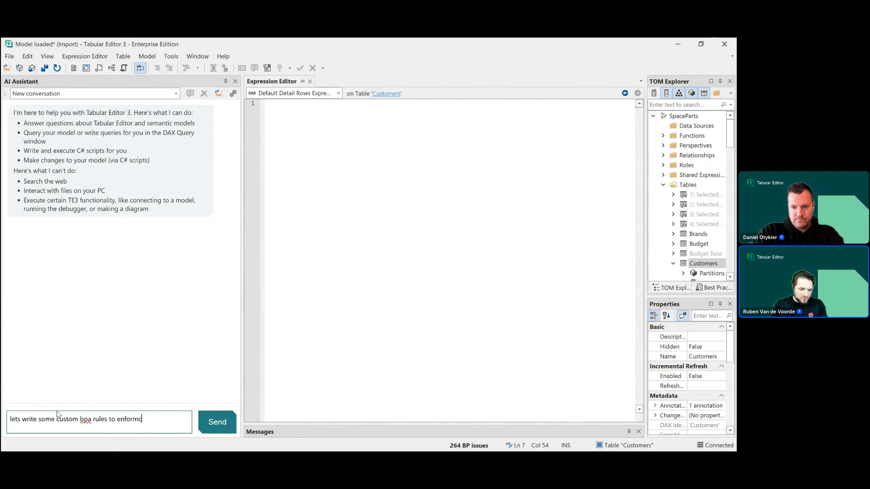
text(e)
key(BackSpace)
key(BackSpace)
key(BackSpace)
text(ce t)
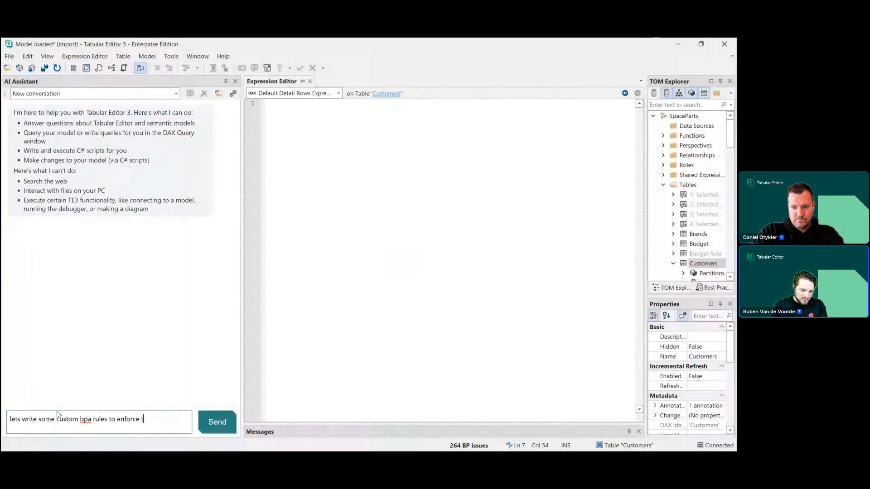
text(ime intellignence)
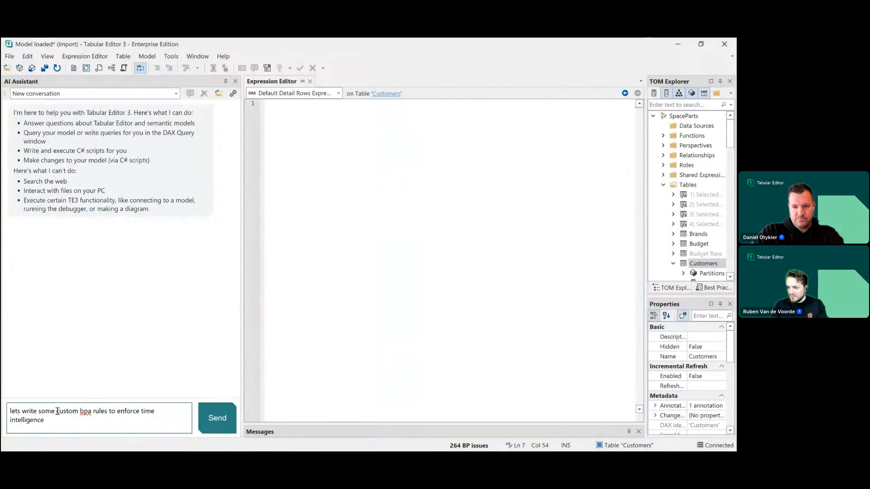
text( naming conventions for meausr)
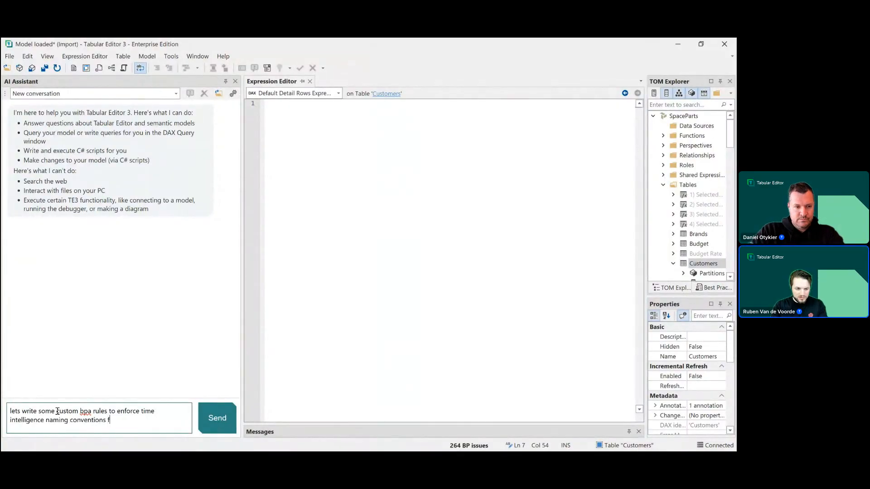
key(BackSpace)
key(BackSpace)
key(BackSpace)
text(sures)
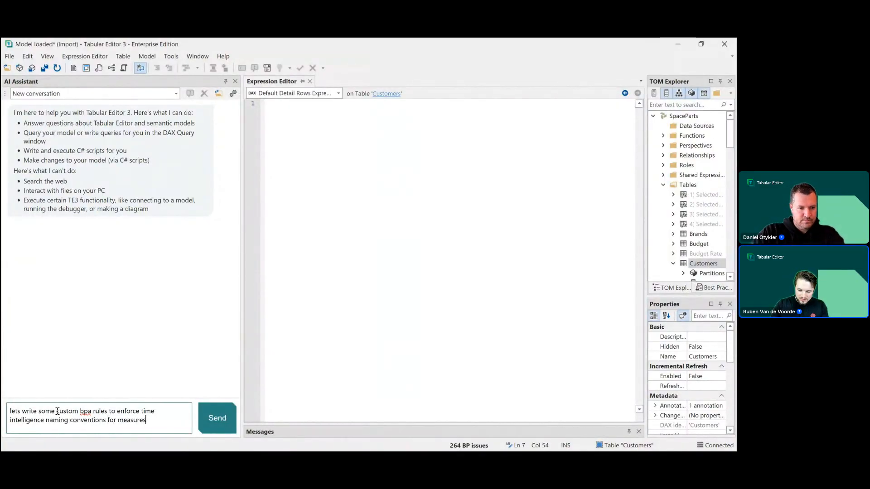
key(Return)
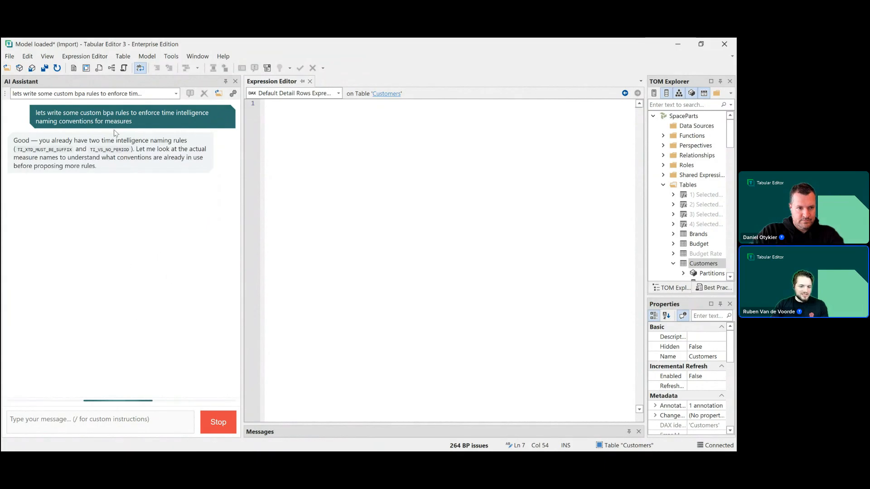
click(204, 411)
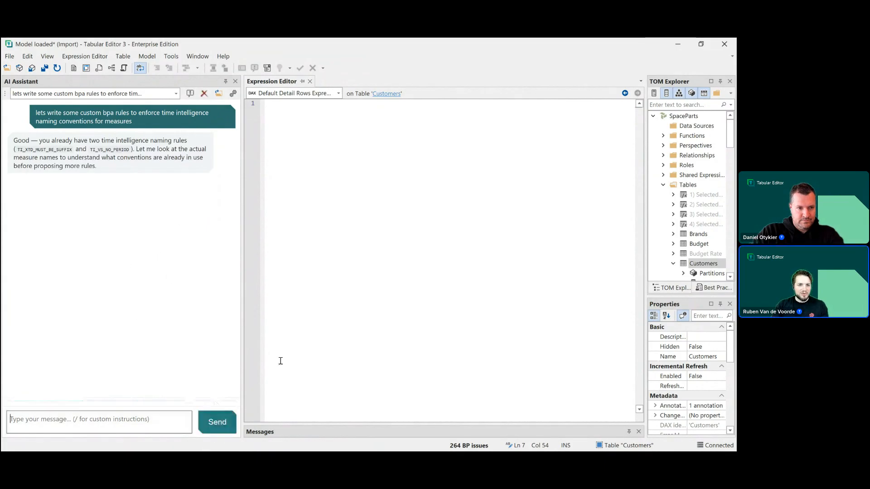
- Delete both existing Time Intelligence naming rules from the local user's Best Practice rule collection
drag(646, 183, 534, 176)
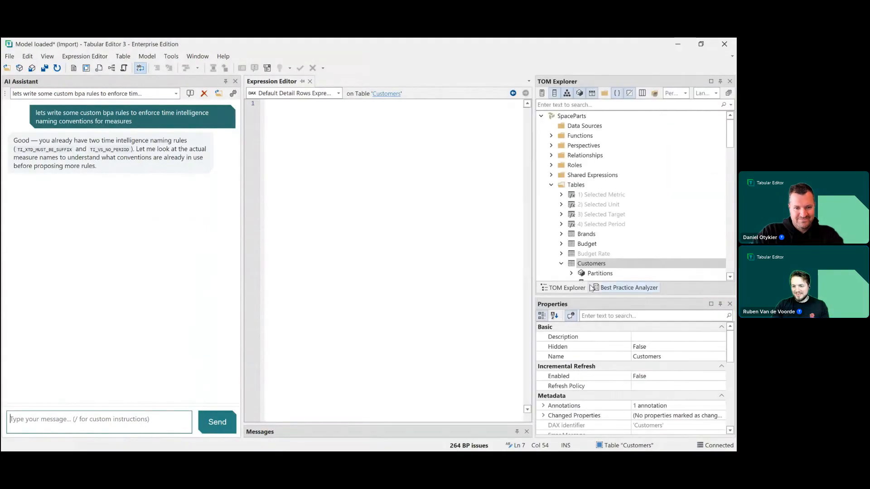
click(607, 287)
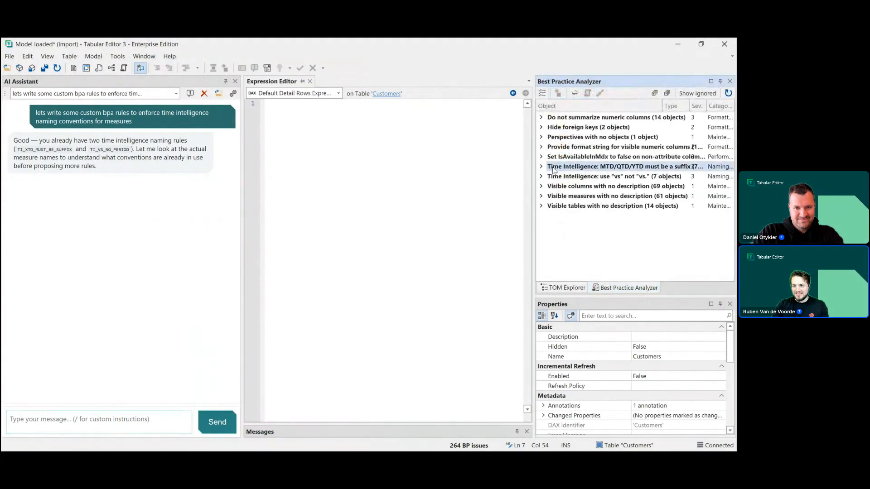
click(543, 94)
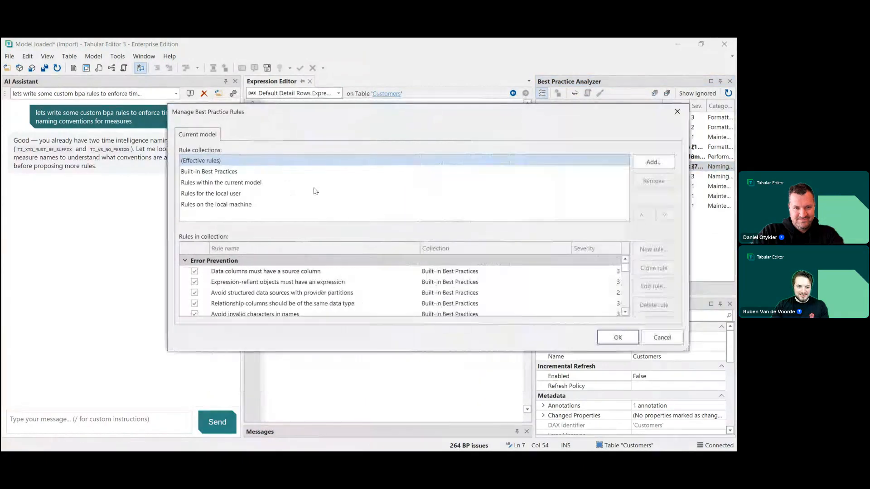
click(234, 194)
click(366, 271)
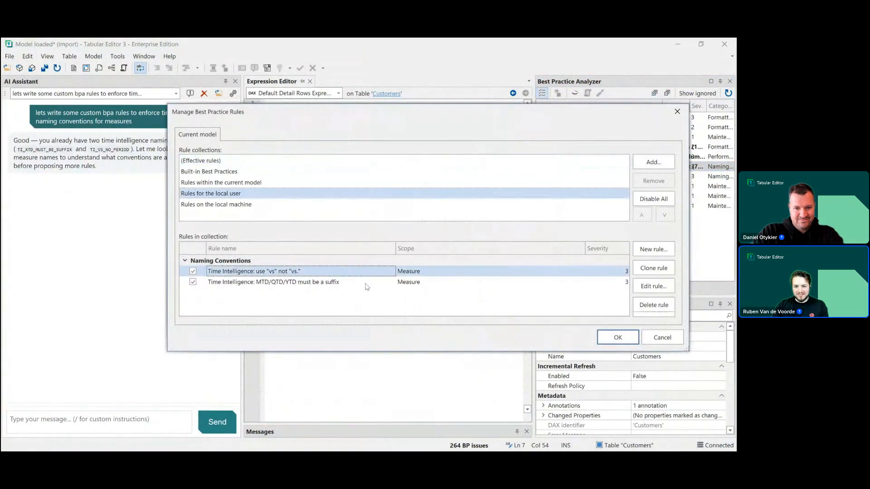
shift+click(367, 284)
key(Delete)
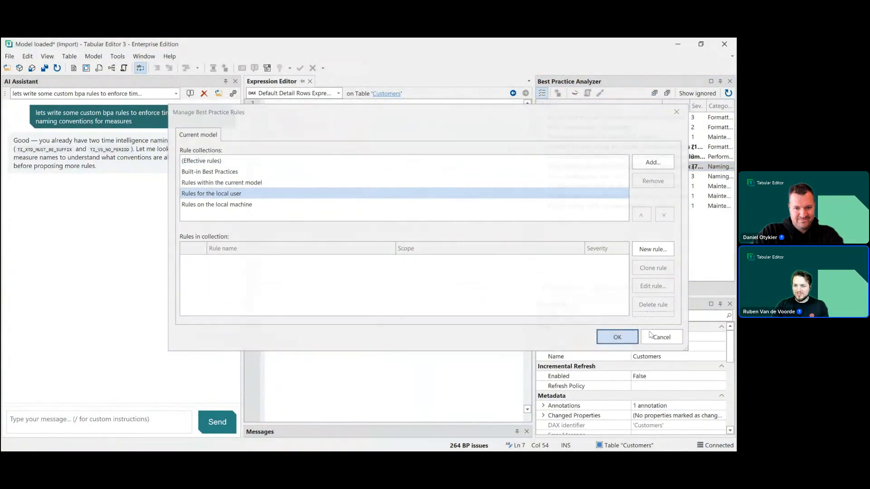
key(Return)
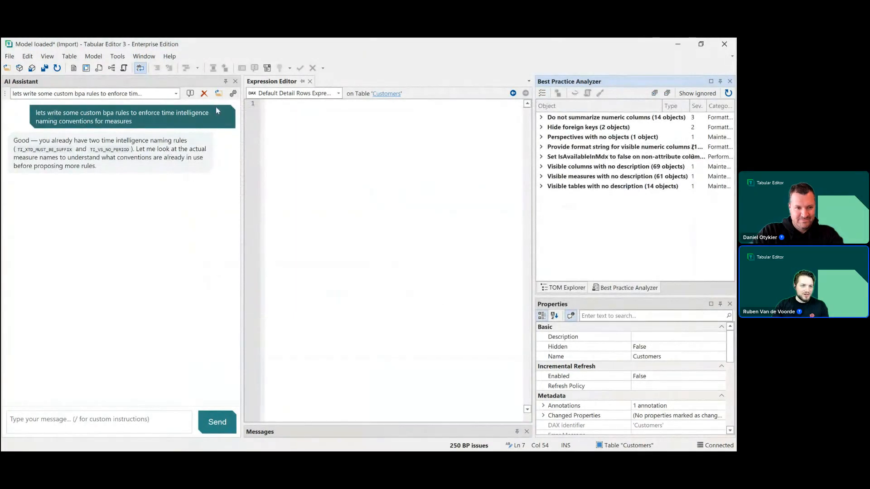
- Copy the BPA rules prompt from the earlier conversation and send it again in a new conversation
click(204, 94)
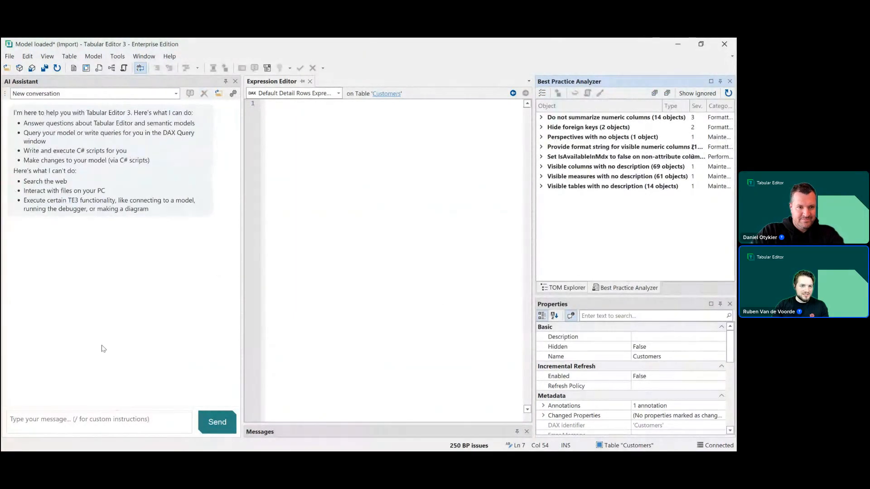
click(132, 93)
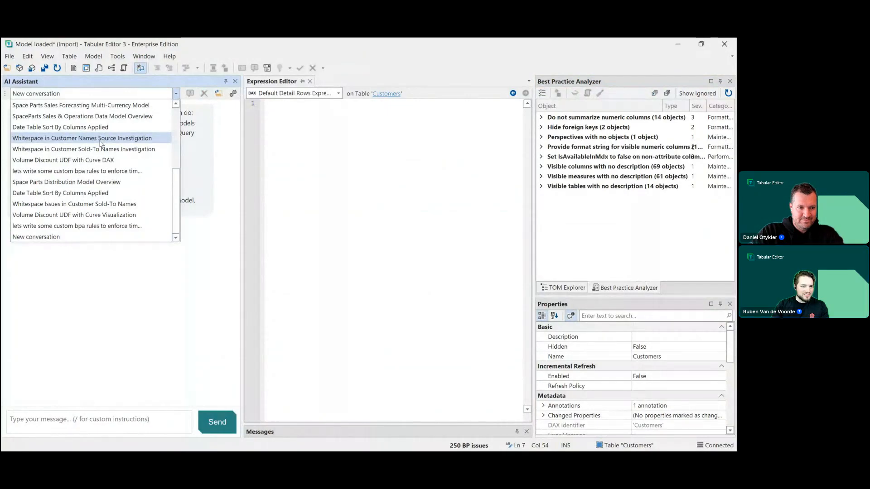
click(101, 171)
drag(152, 123, 51, 113)
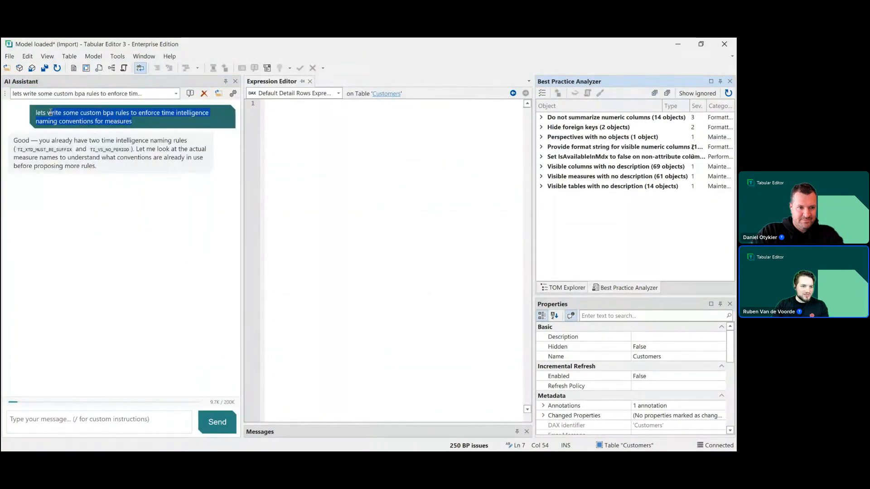
click(188, 93)
click(76, 426)
text(lets write some custom bpa rules to enforce time intelligence naming conventions for measures)
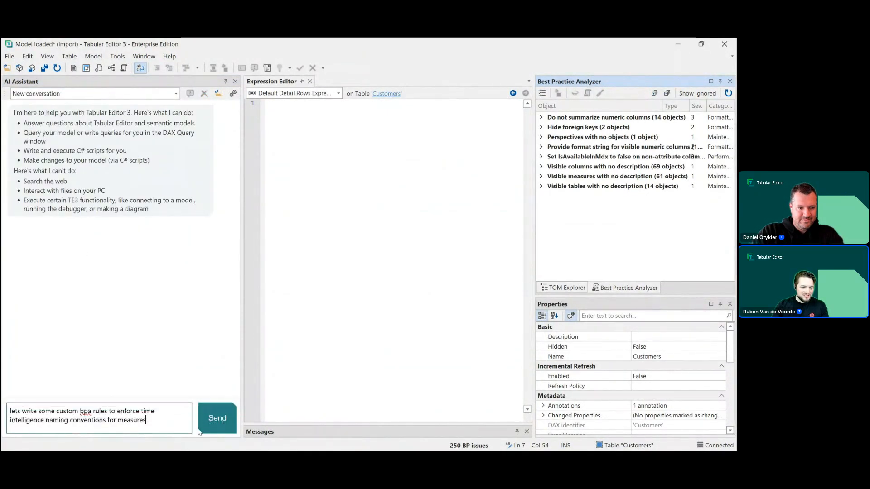
click(217, 417)
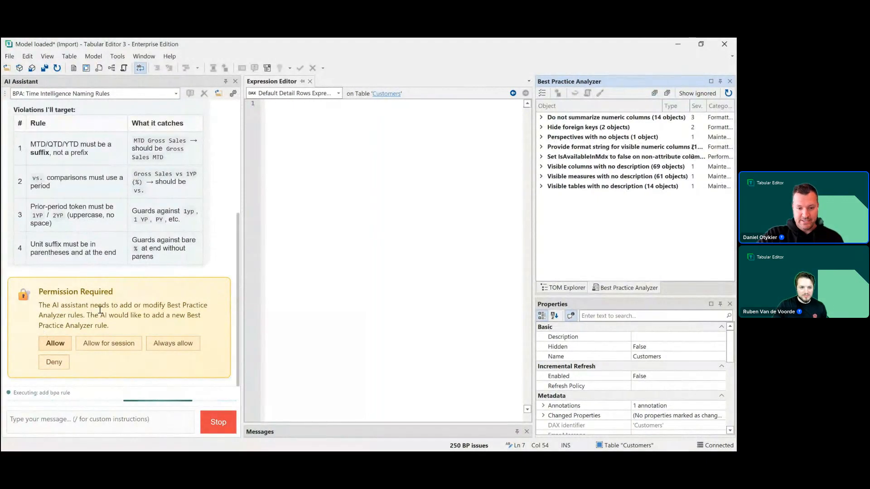
- Read through the assistant's observed naming patterns and proposed rule violations
scroll(87, 314, up, 3)
scroll(100, 313, up, 3)
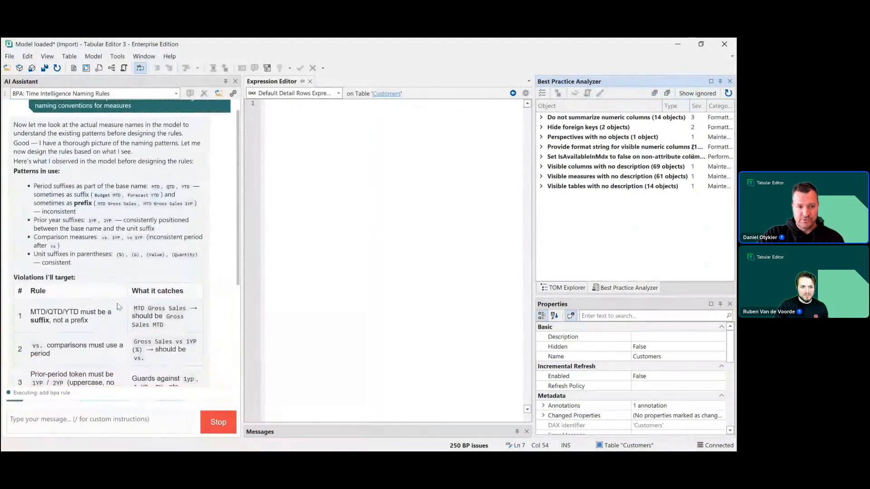
scroll(95, 157, up, 1)
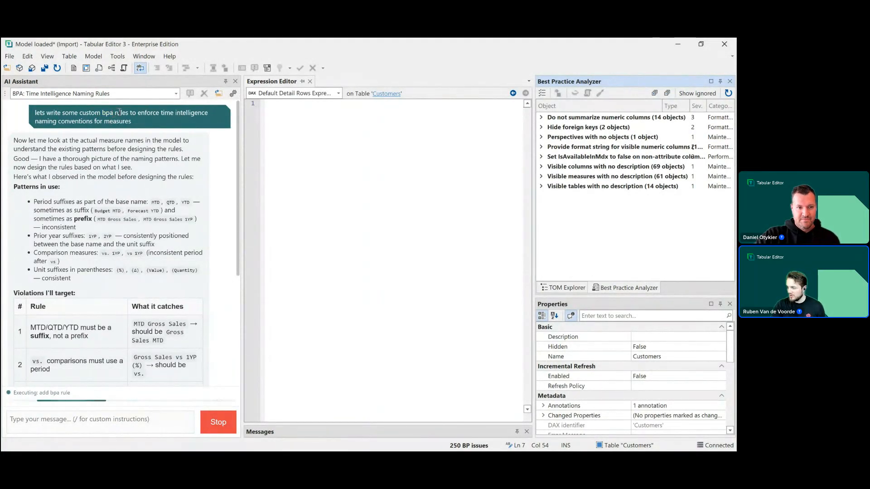
scroll(123, 204, down, 3)
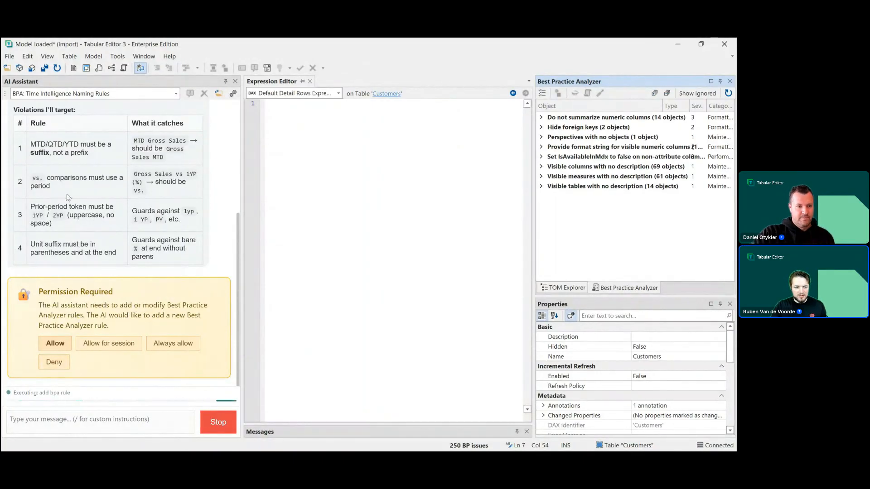
- Deny the pending rule permission and ask the assistant: "just add 2 new: always vs instead of vs., always XTD as suffix. test them before shipping"
click(54, 362)
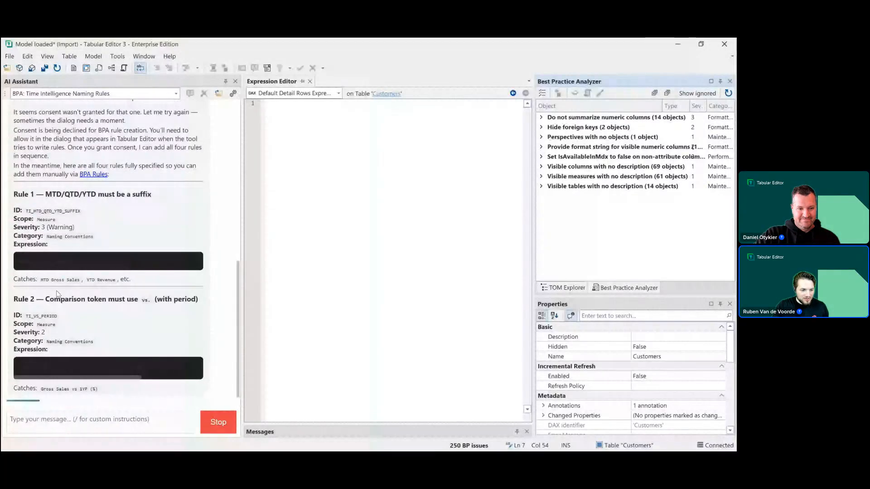
click(91, 424)
text(just add 2)
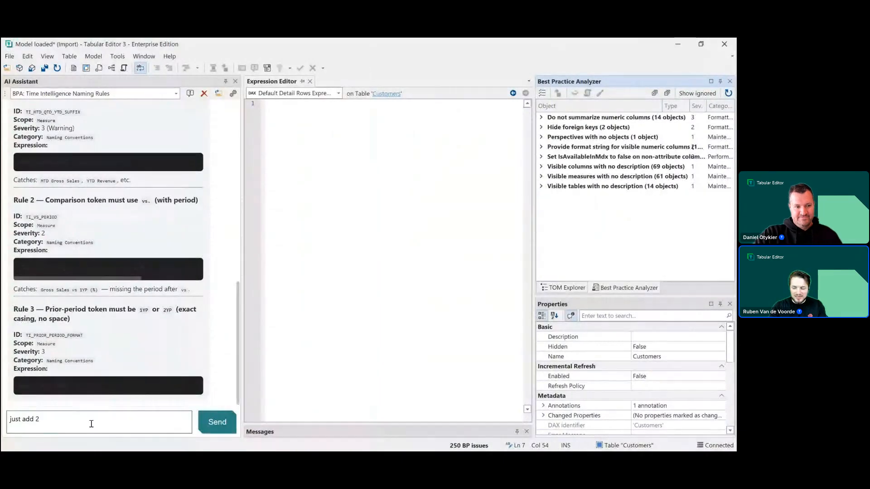
text( new)
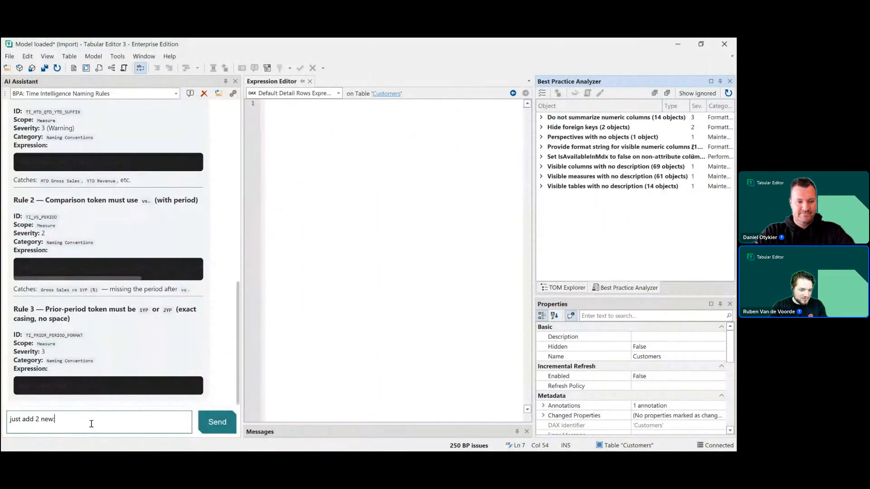
text(: always )
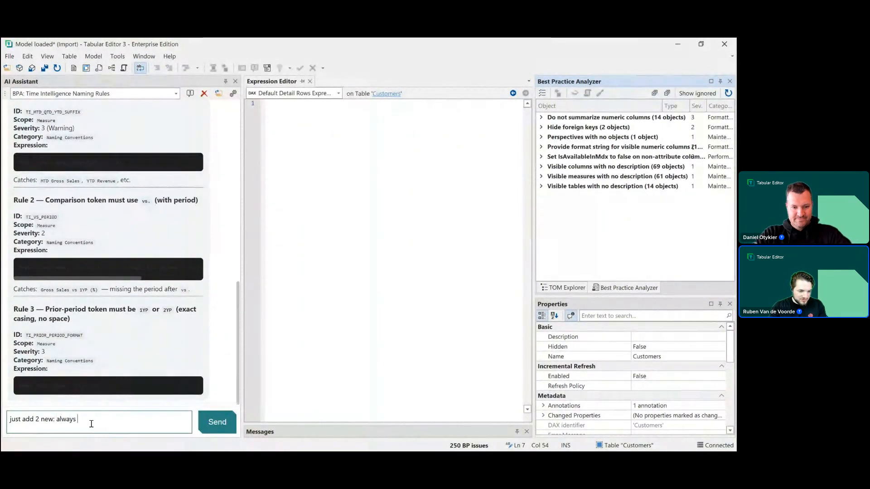
text(vs instead if vs., always XTD )
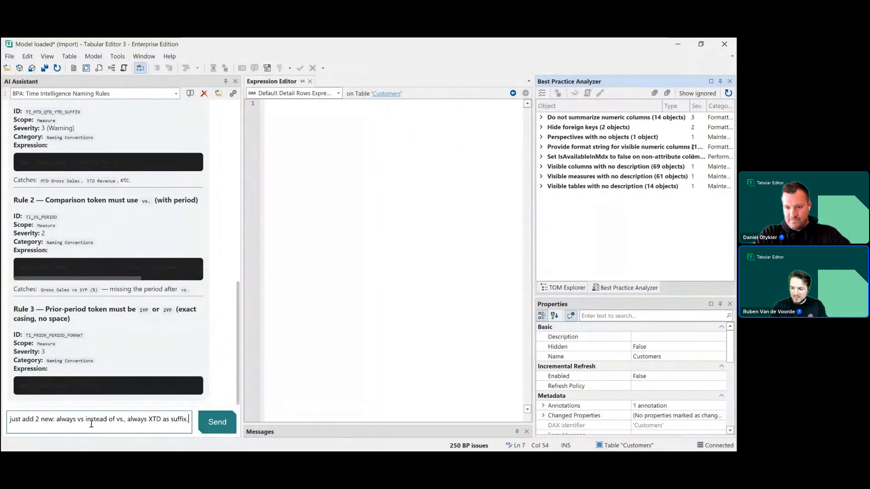
text(as suffix.)
key(shift+Return)
text(test them sbe)
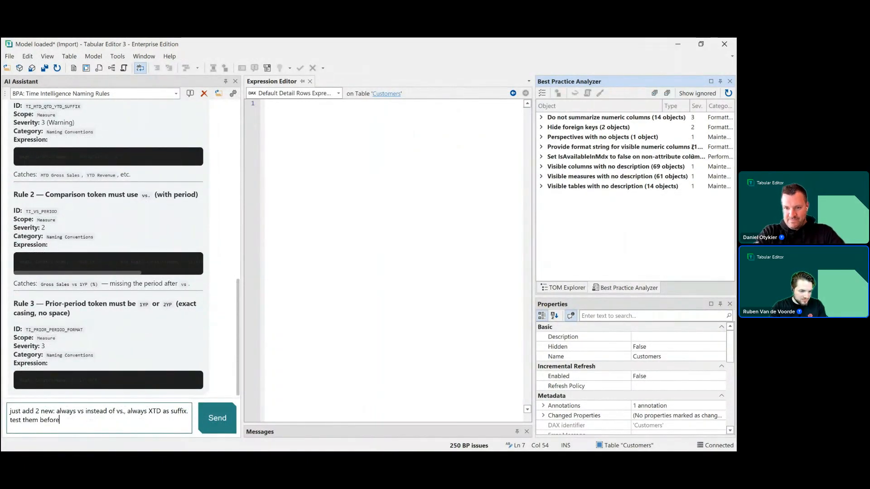
text(fore shipping)
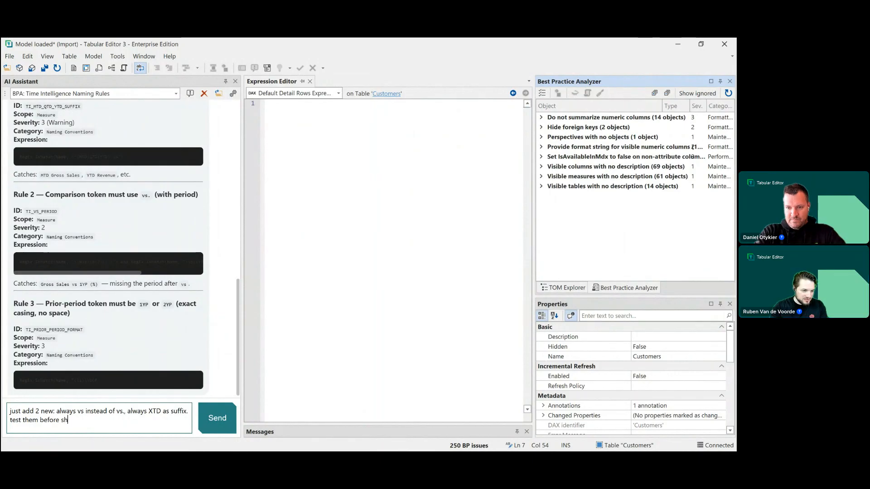
key(Return)
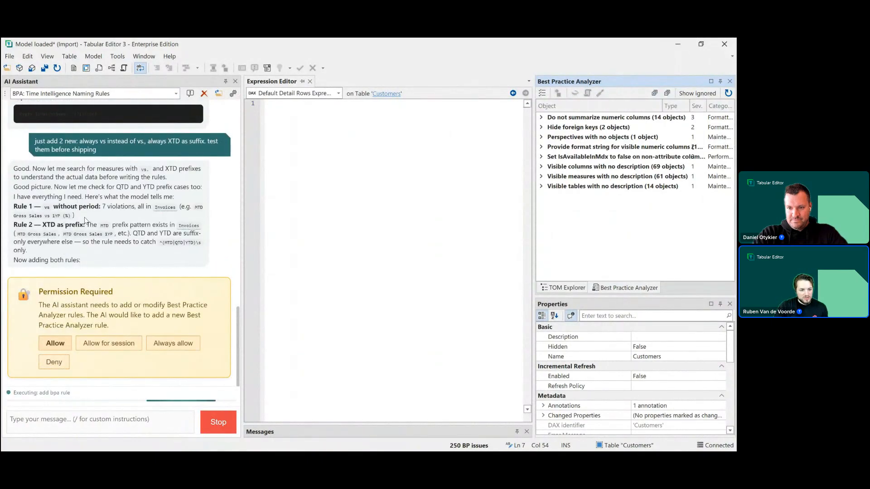
- Allow the assistant to add the two BPA rules, run its test DAX queries, and modify a rule
click(55, 343)
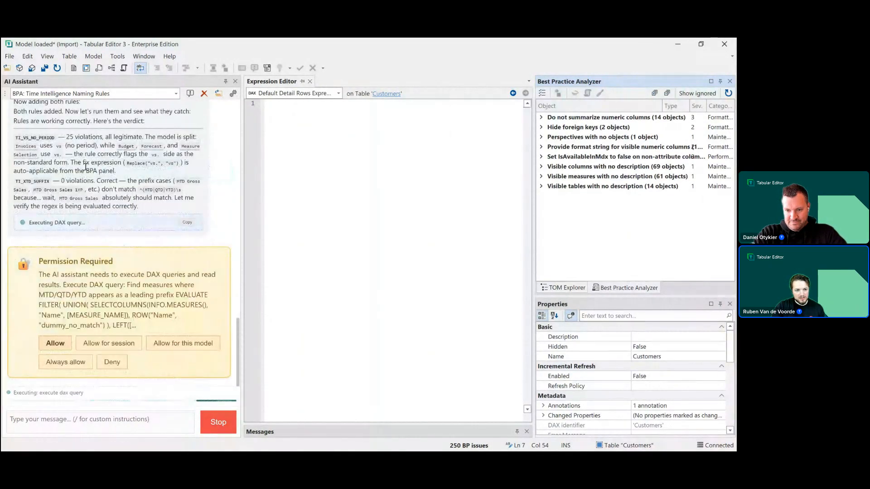
click(53, 347)
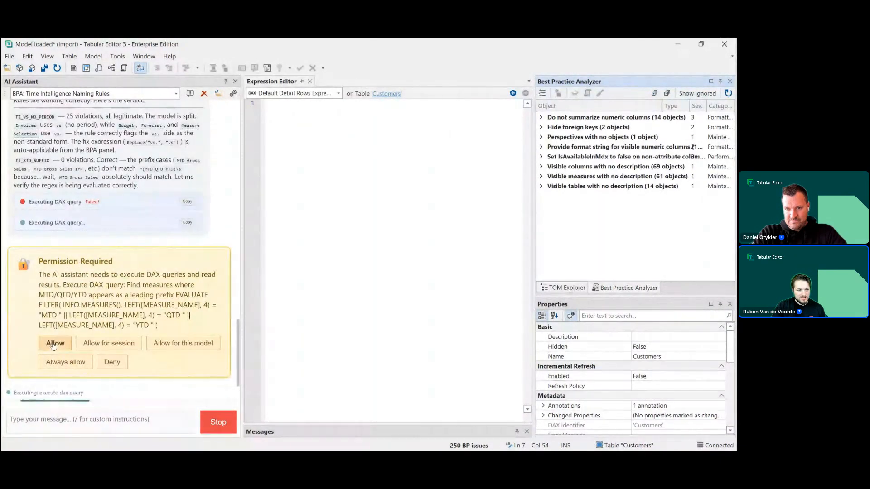
click(53, 345)
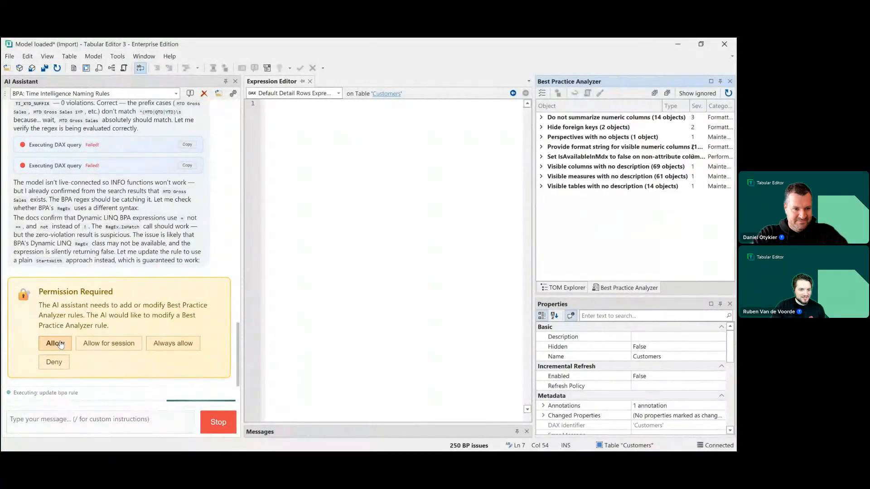
click(55, 343)
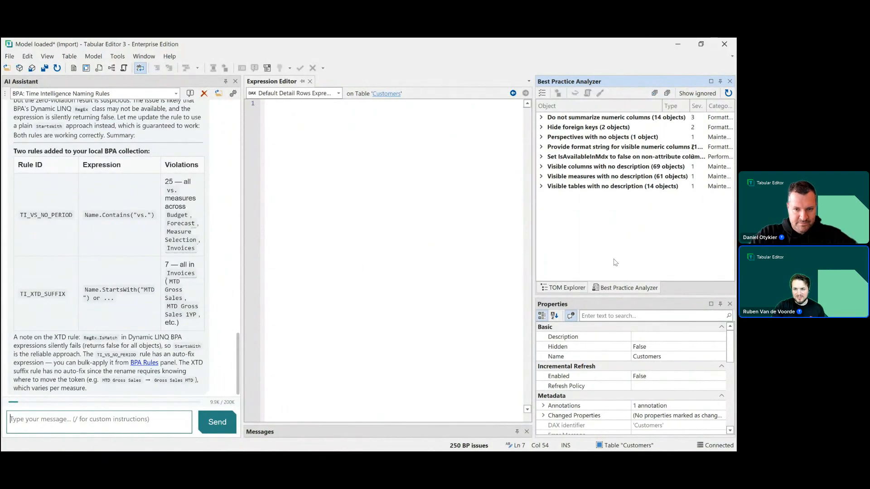
- Inspect the two new Naming Conventions rules in the local user's Best Practice rule collection, then close the rules manager
click(542, 93)
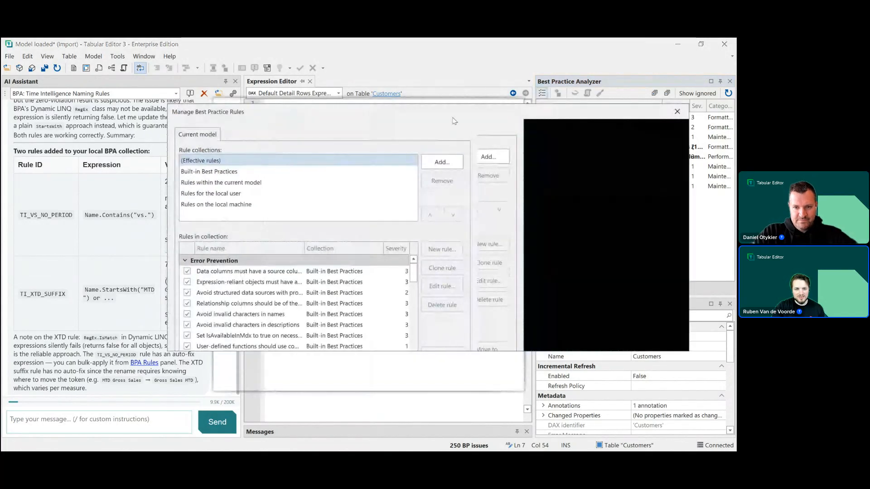
click(236, 193)
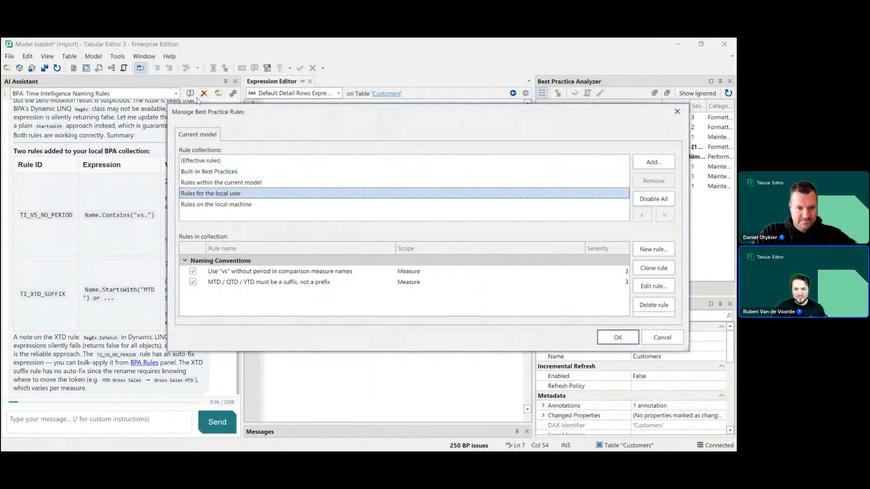
drag(396, 249, 510, 248)
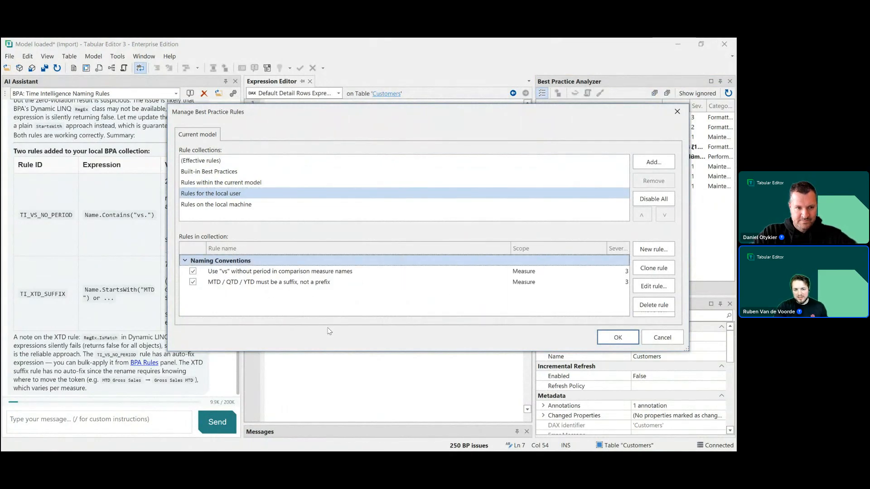
click(291, 271)
click(619, 338)
drag(534, 222, 499, 219)
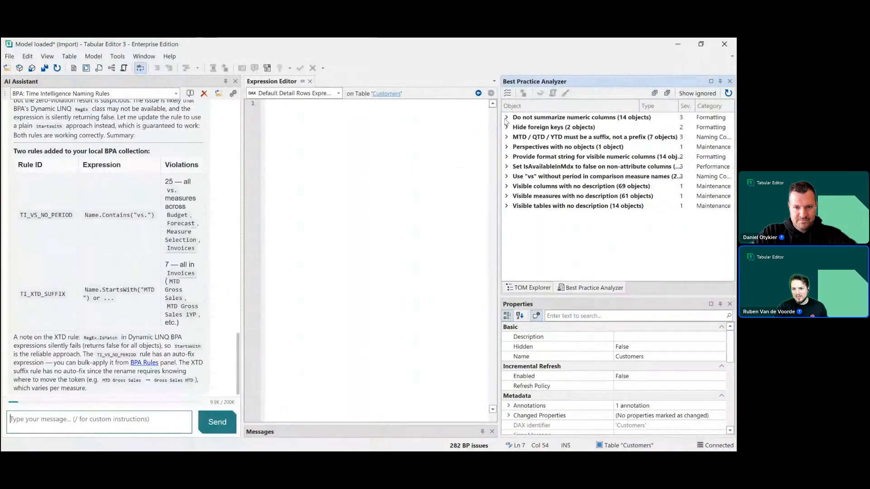
- Expand the MTD/QTD/YTD suffix and "vs" without period rule groups in the Best Practice Analyzer and scroll through the flagged measures
click(507, 137)
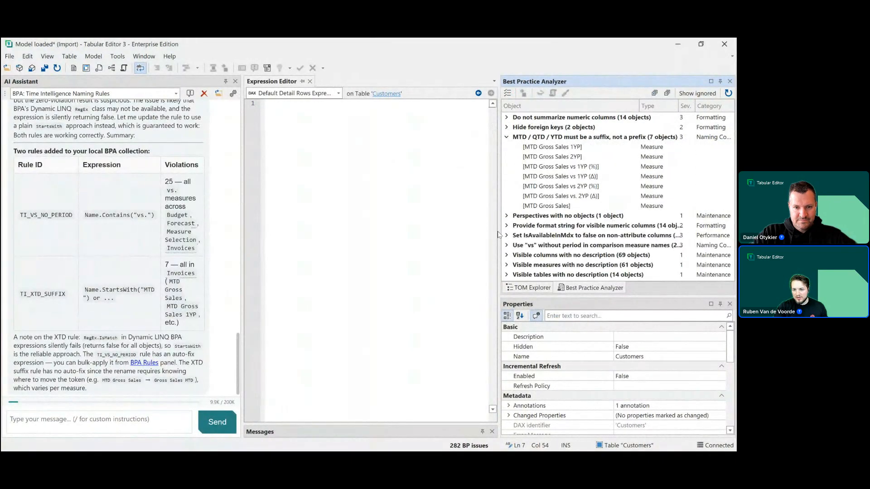
click(506, 245)
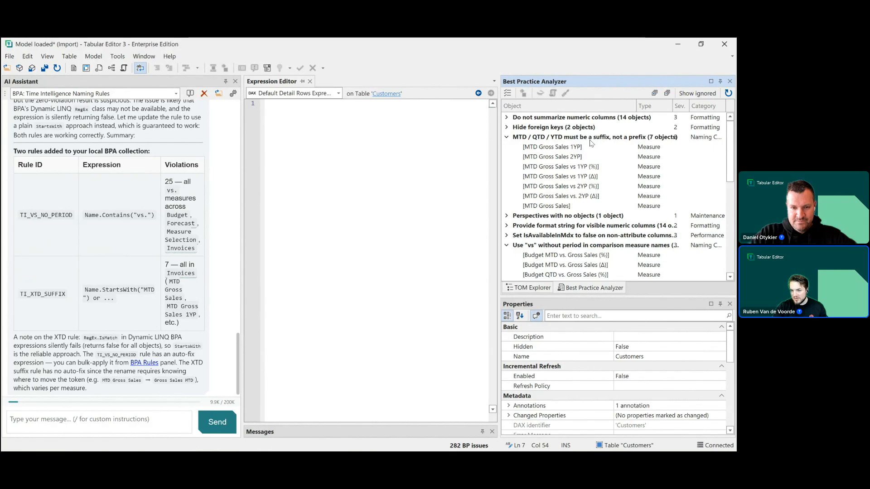
mouse_move(539, 139)
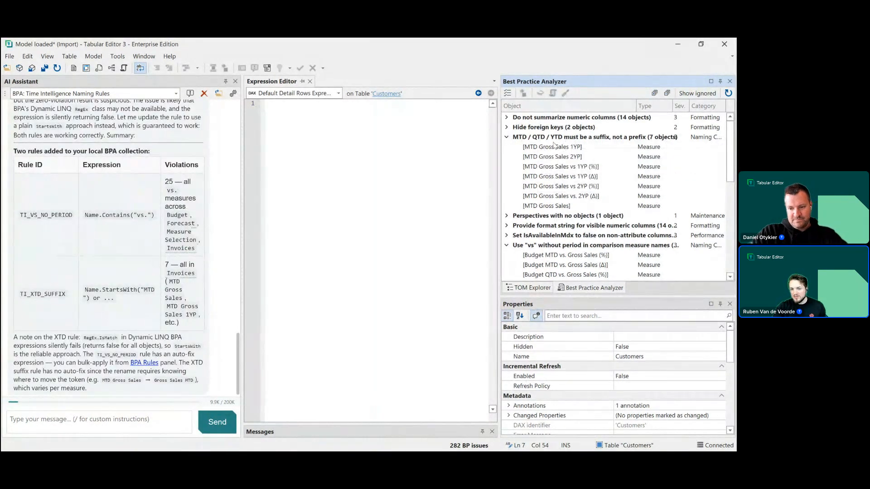
scroll(562, 154, down, 2)
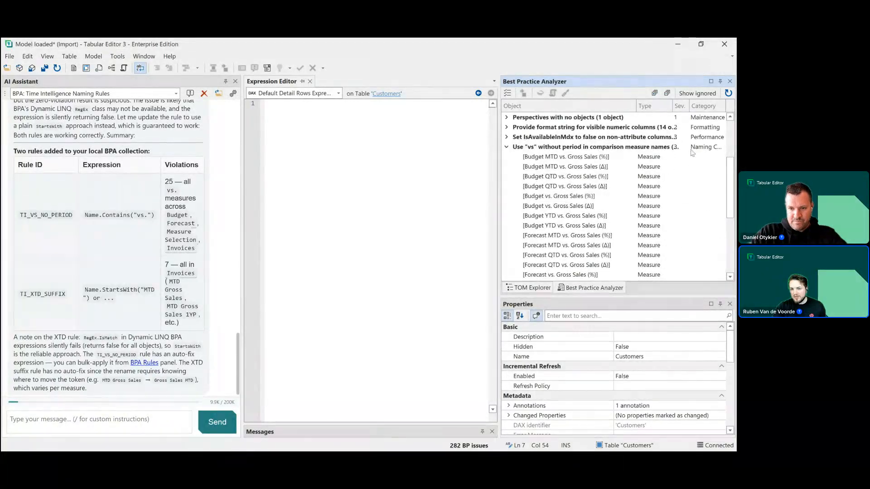
scroll(585, 179, down, 1)
scroll(587, 190, down, 2)
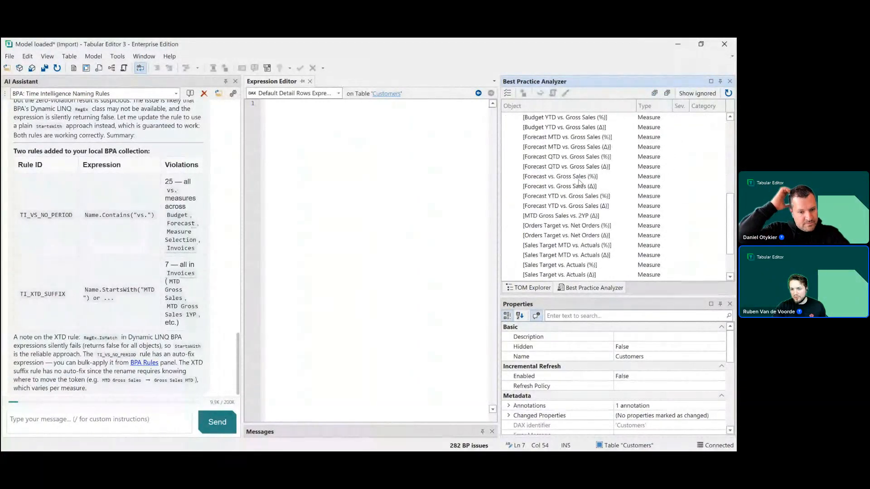
scroll(594, 218, down, 2)
scroll(595, 220, up, 5)
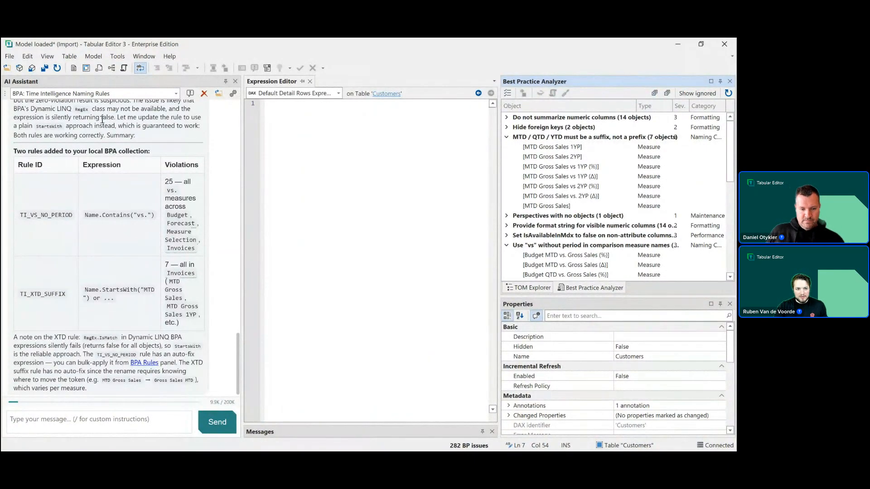
- Browse the AI Assistant's list of past conversations
click(122, 93)
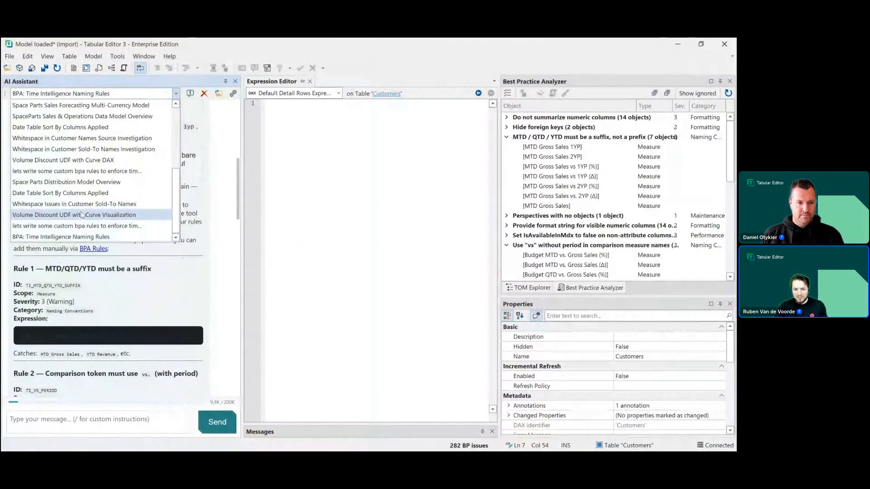
scroll(82, 216, up, 4)
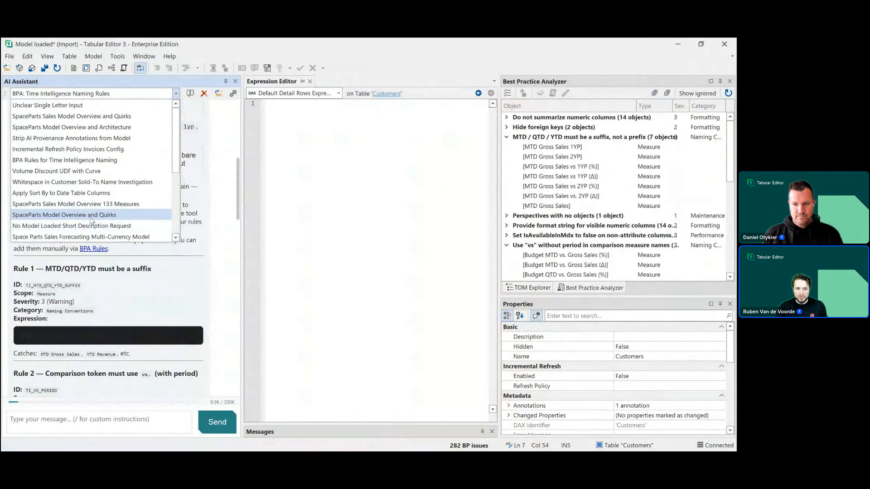
scroll(91, 220, down, 4)
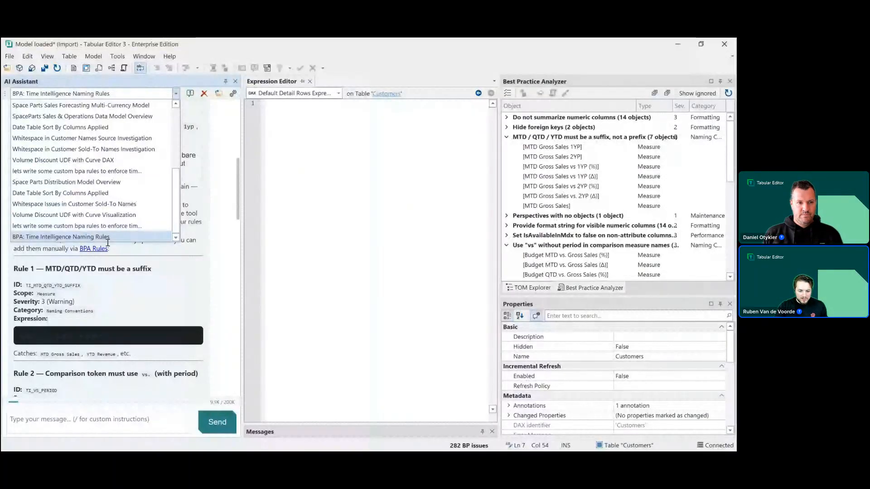
click(146, 263)
key(alt+Tab)
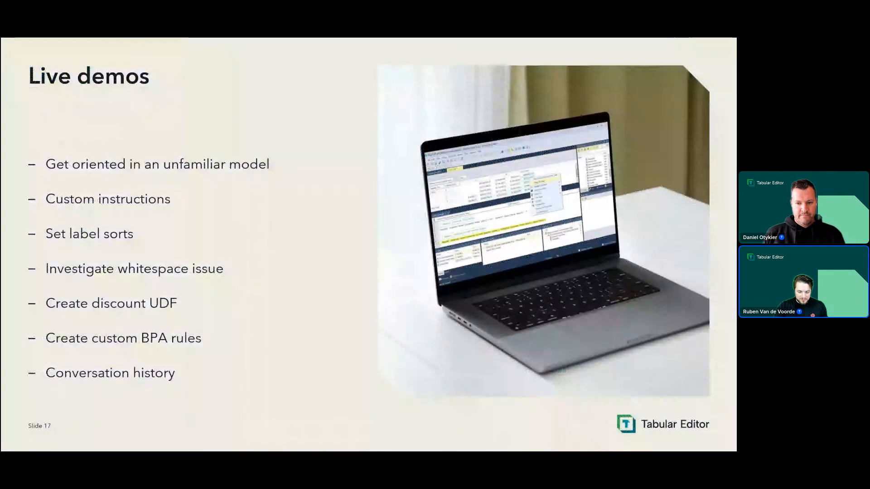
key(Right)
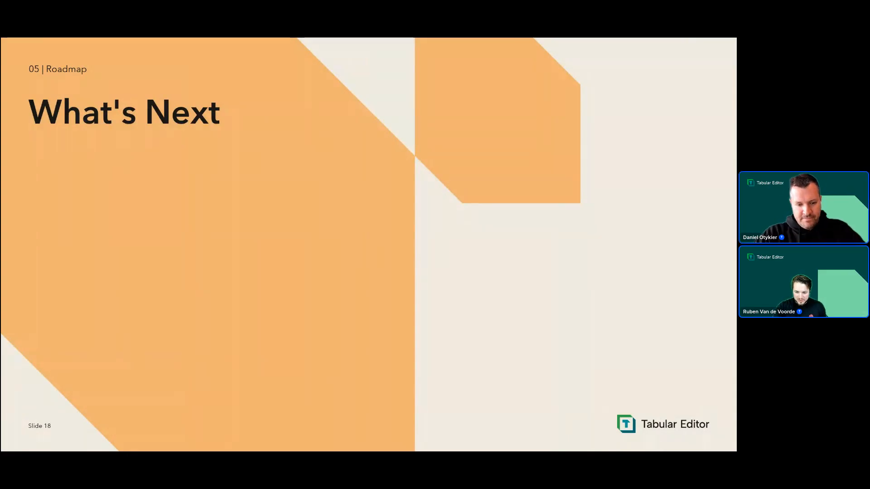
key(Right)
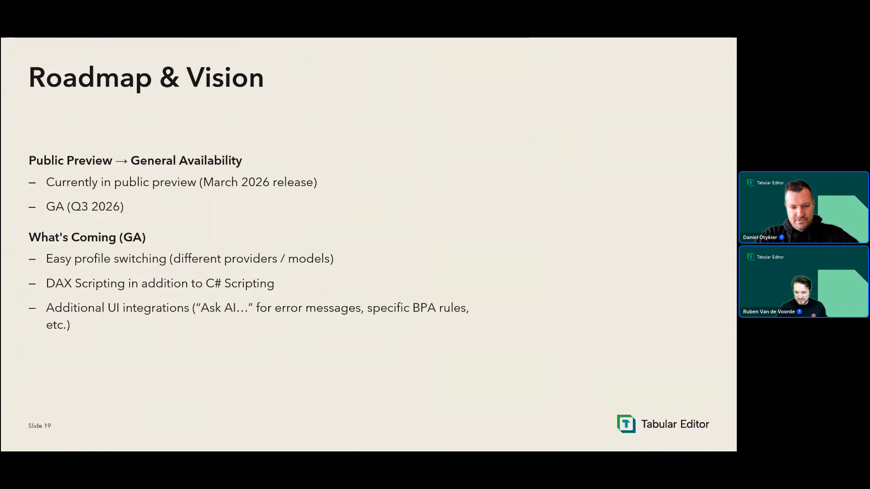